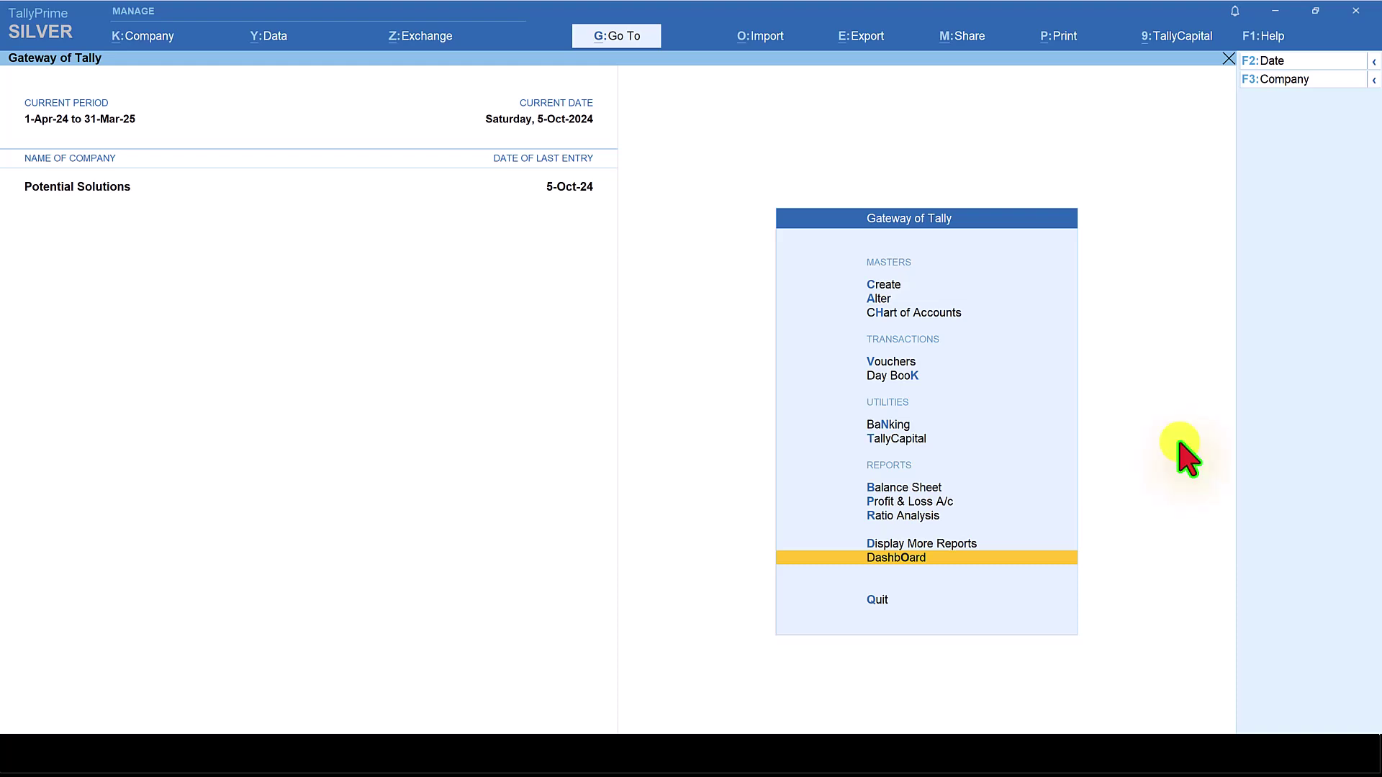
Step: Open the Bills Payable outstandings report covering 1-Aug-24 to 30-Sep-24 from Statements of Accounts
left_click(879, 544)
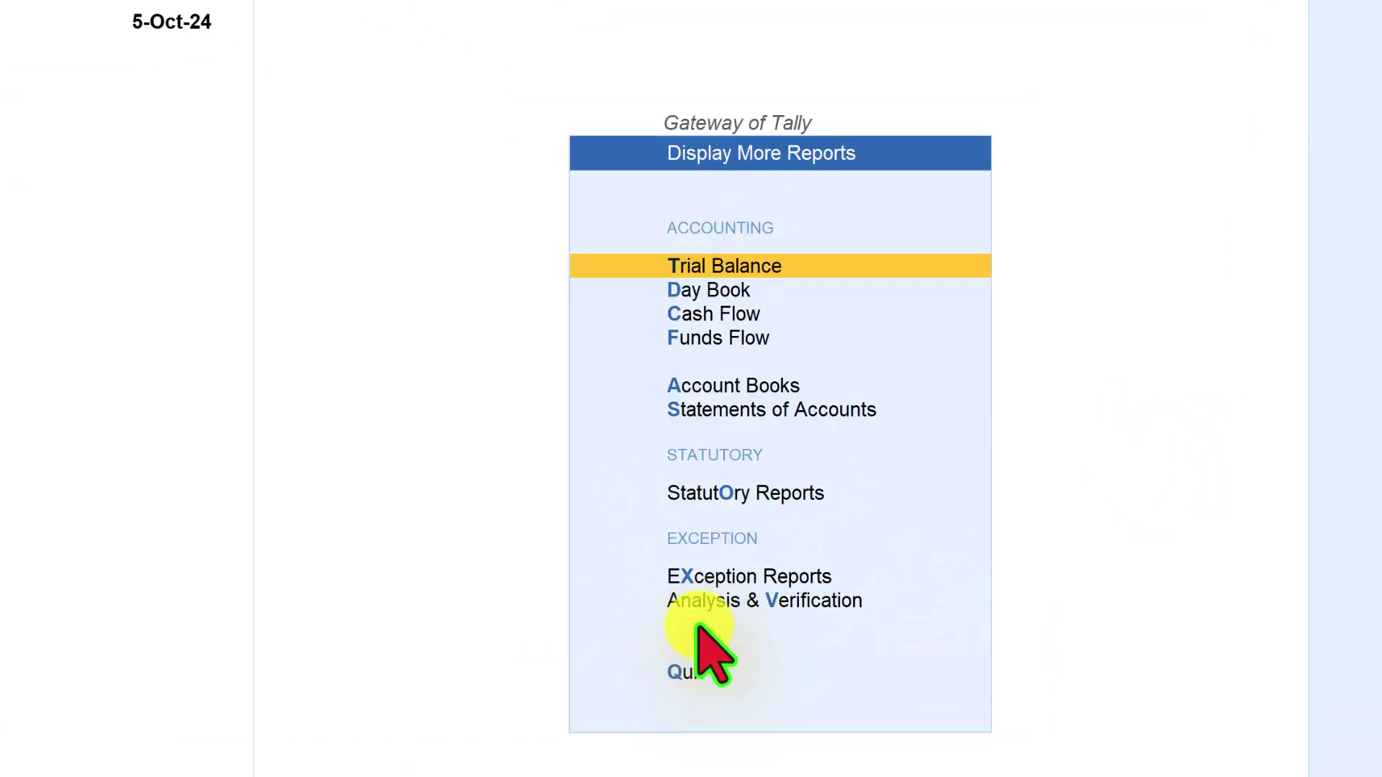
left_click(683, 411)
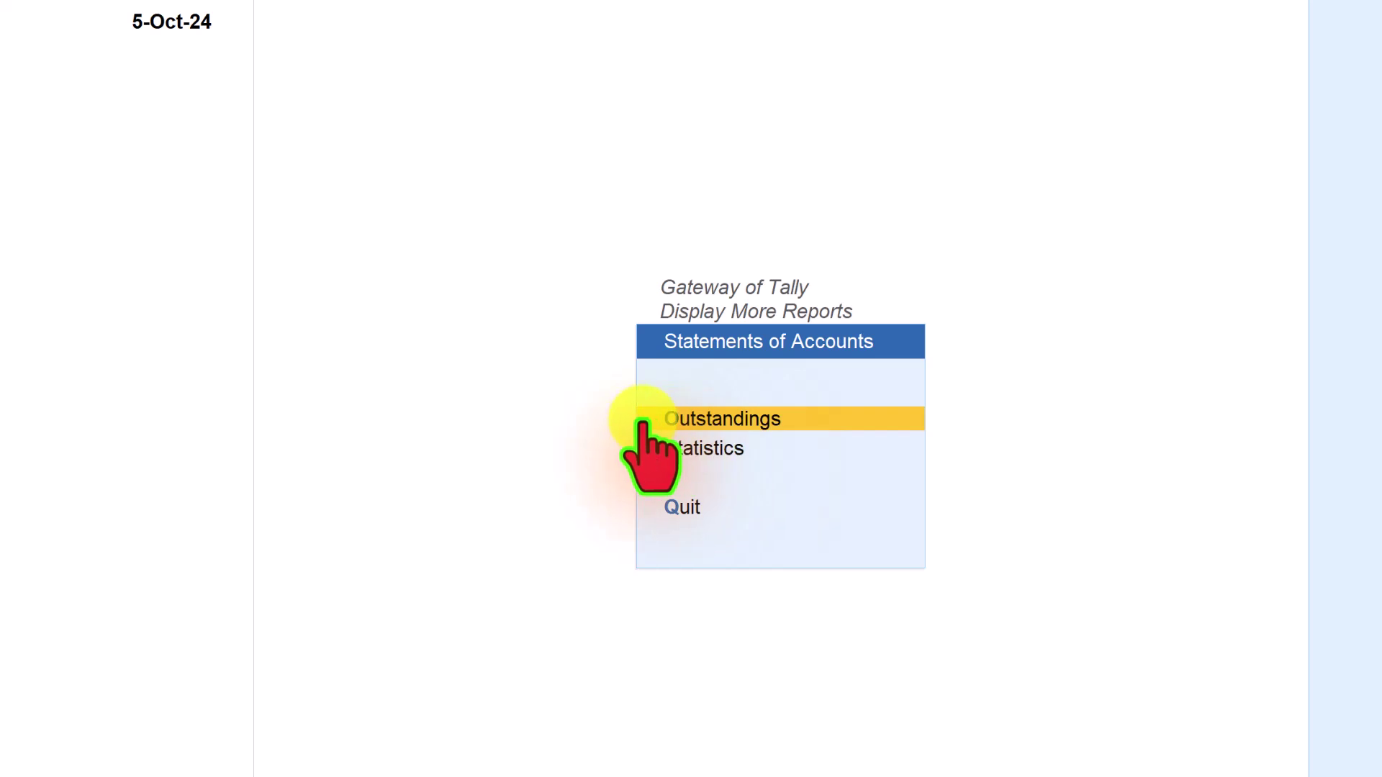
left_click(693, 419)
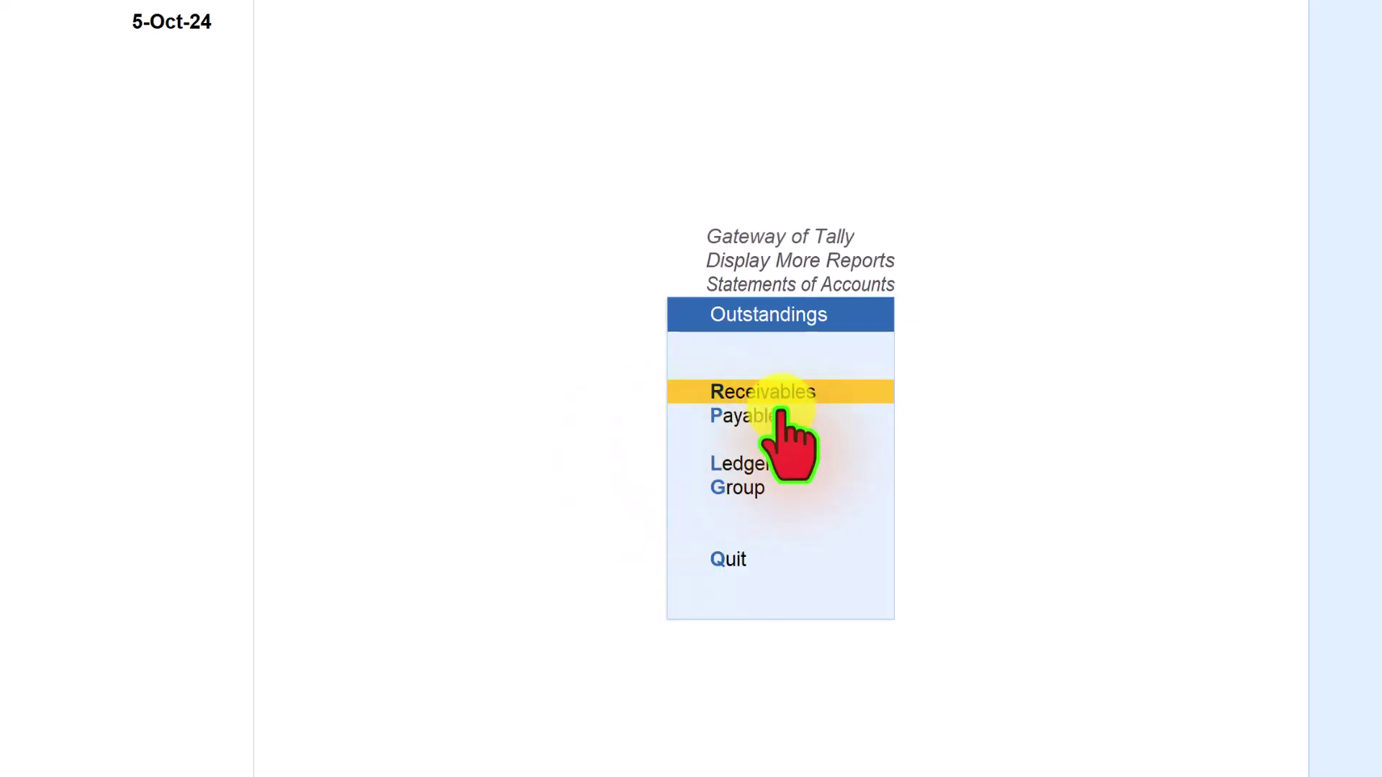
left_click(720, 416)
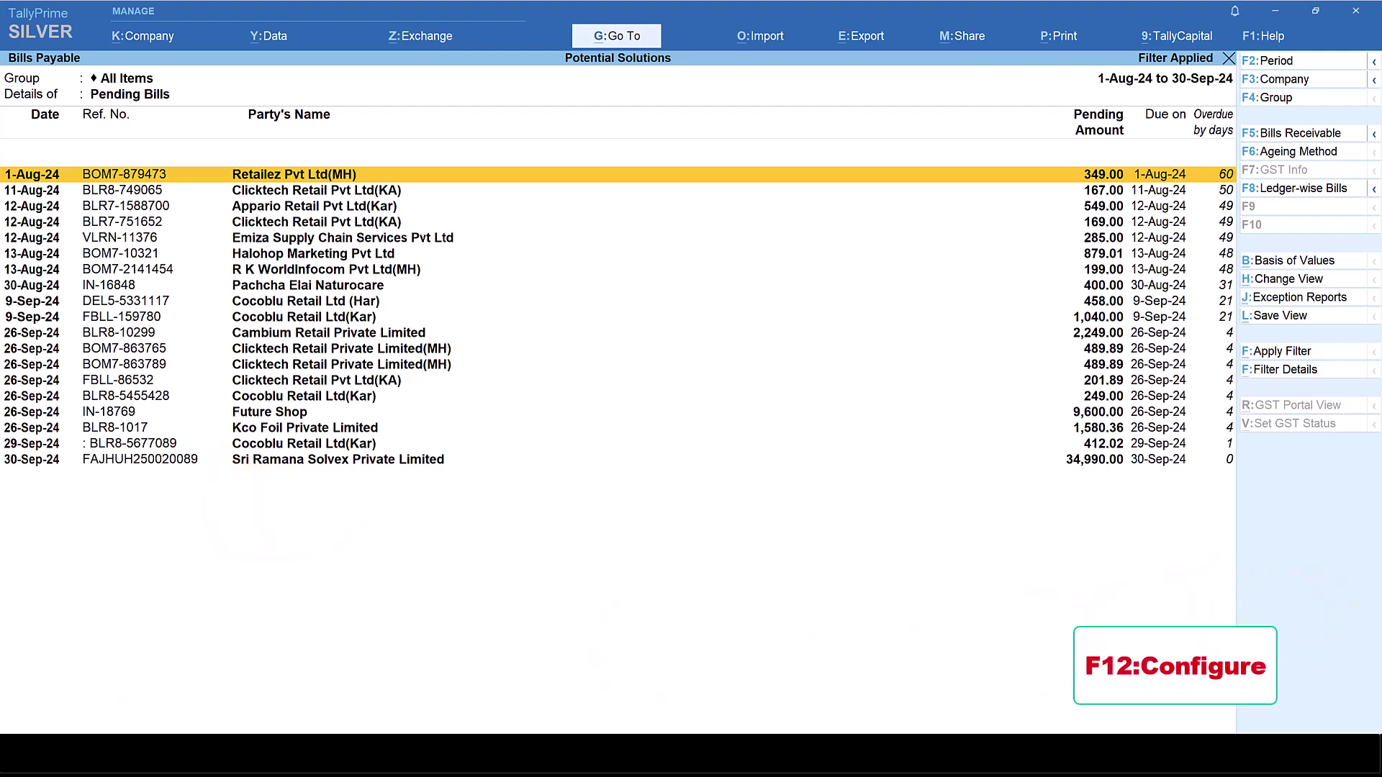
Step: Configure Bills Payable to hide due dates and overdue days, showing GST status and books-vs-portal breakup
key("F12")
key("Return")
key("Return")
key("Return")
key("Return")
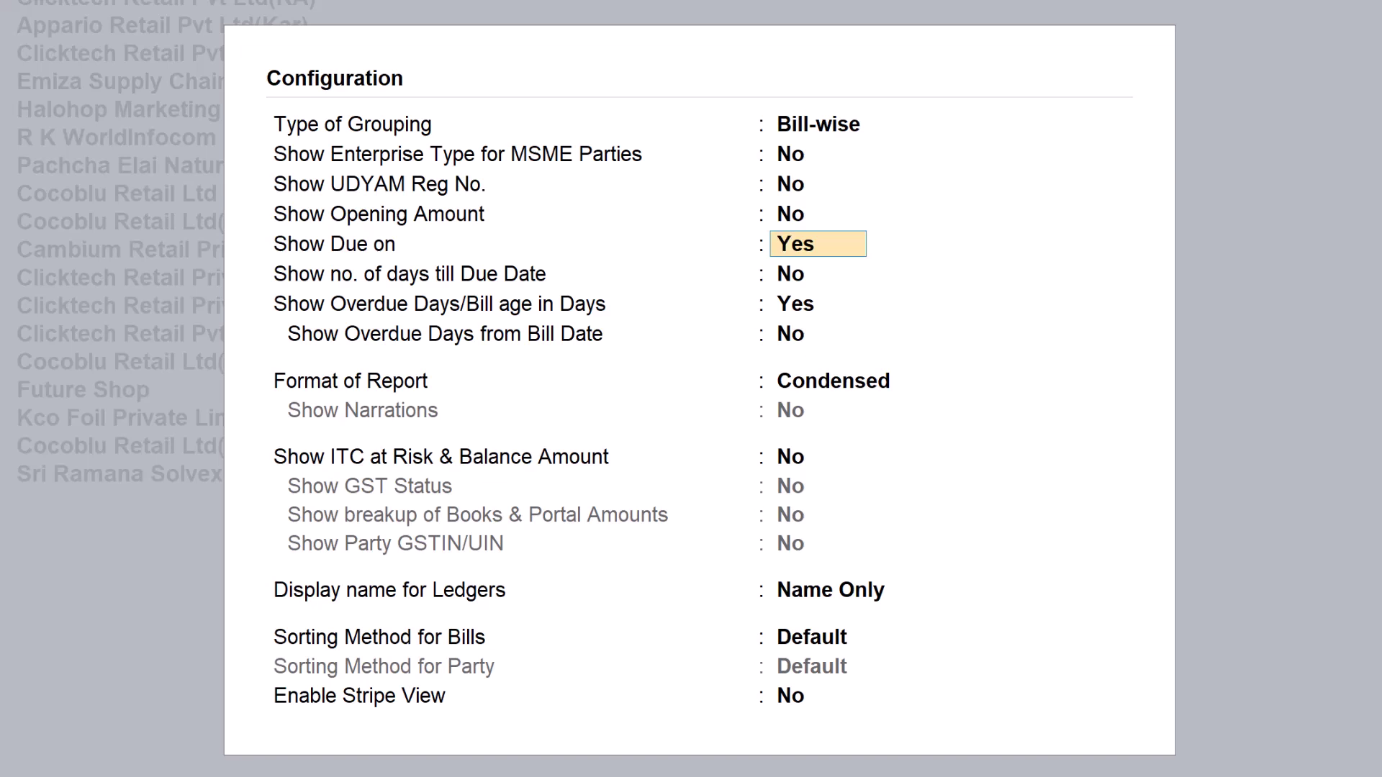
type("n")
key("Return")
key("Return")
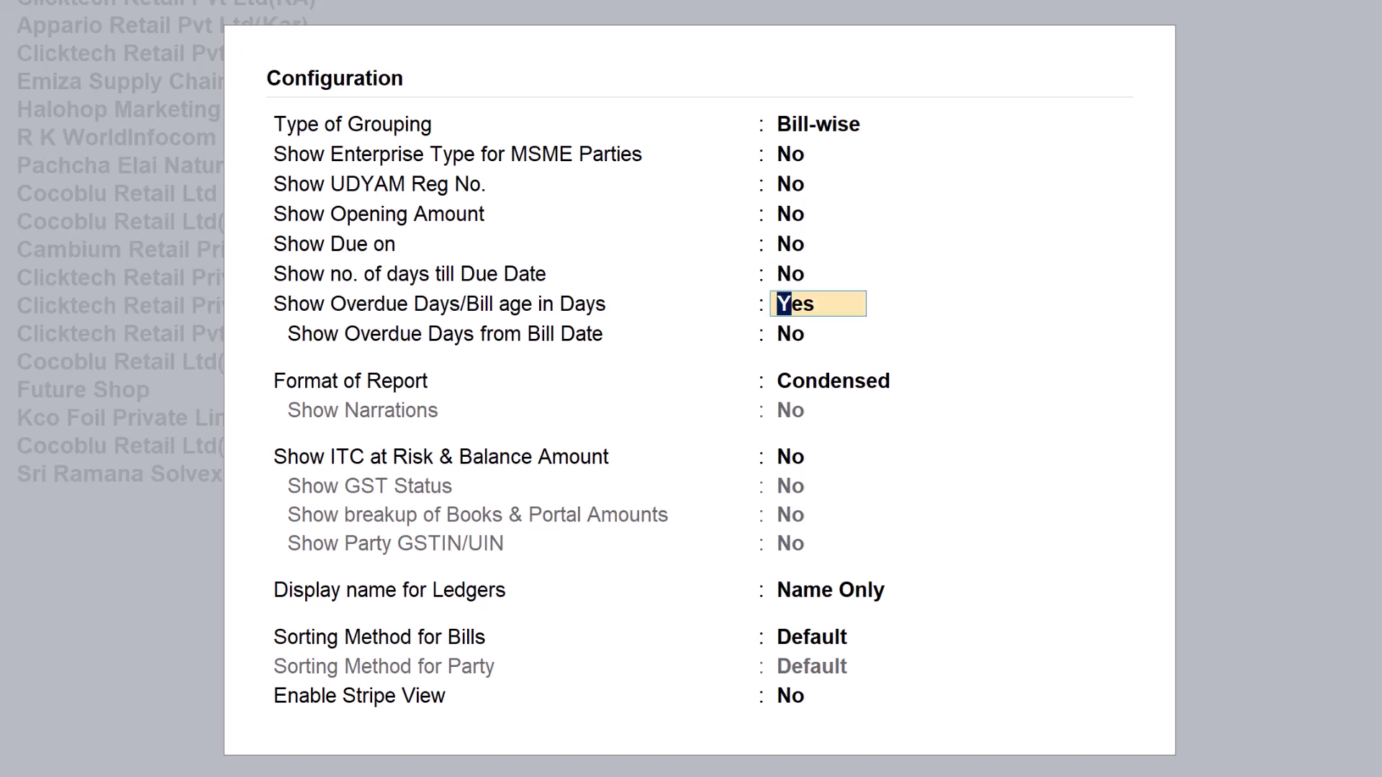
type("n")
key("Return")
key("Return")
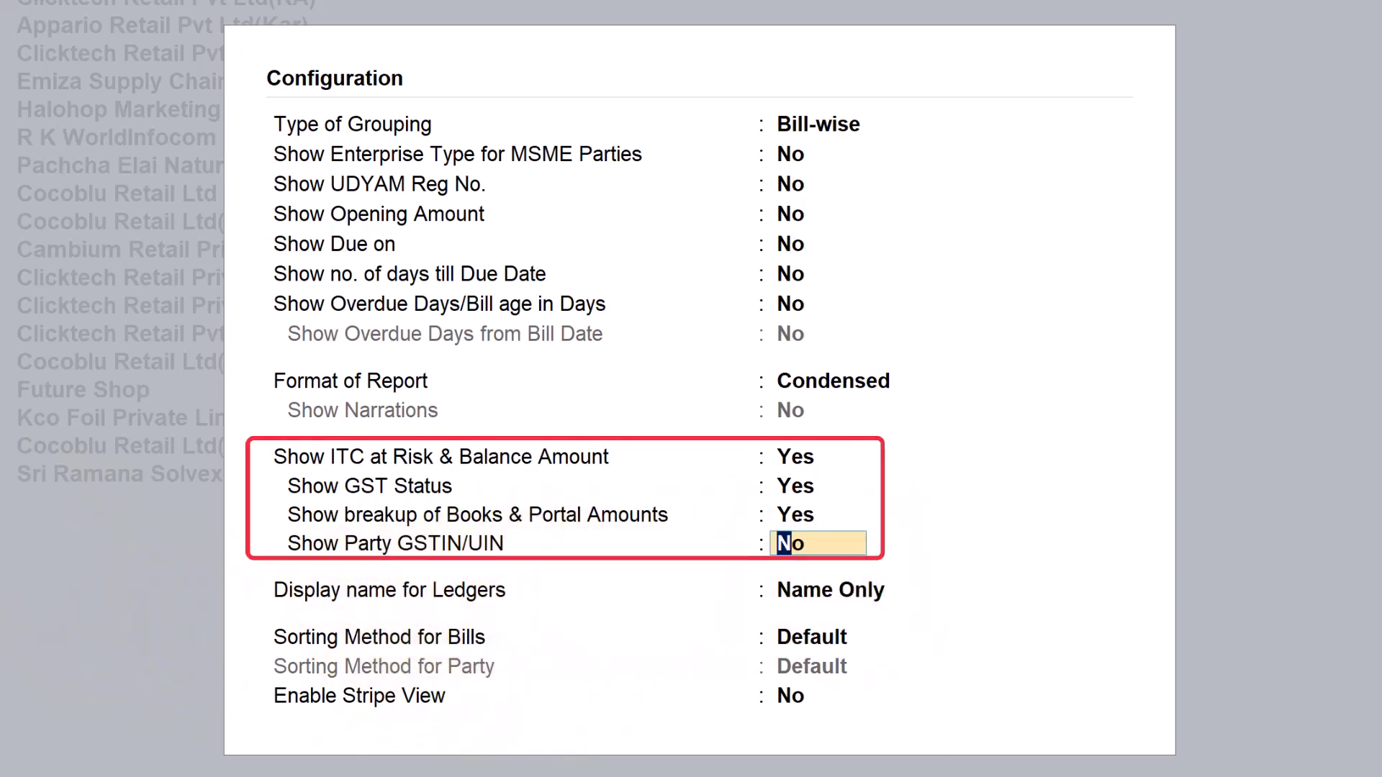
key("ctrl+a")
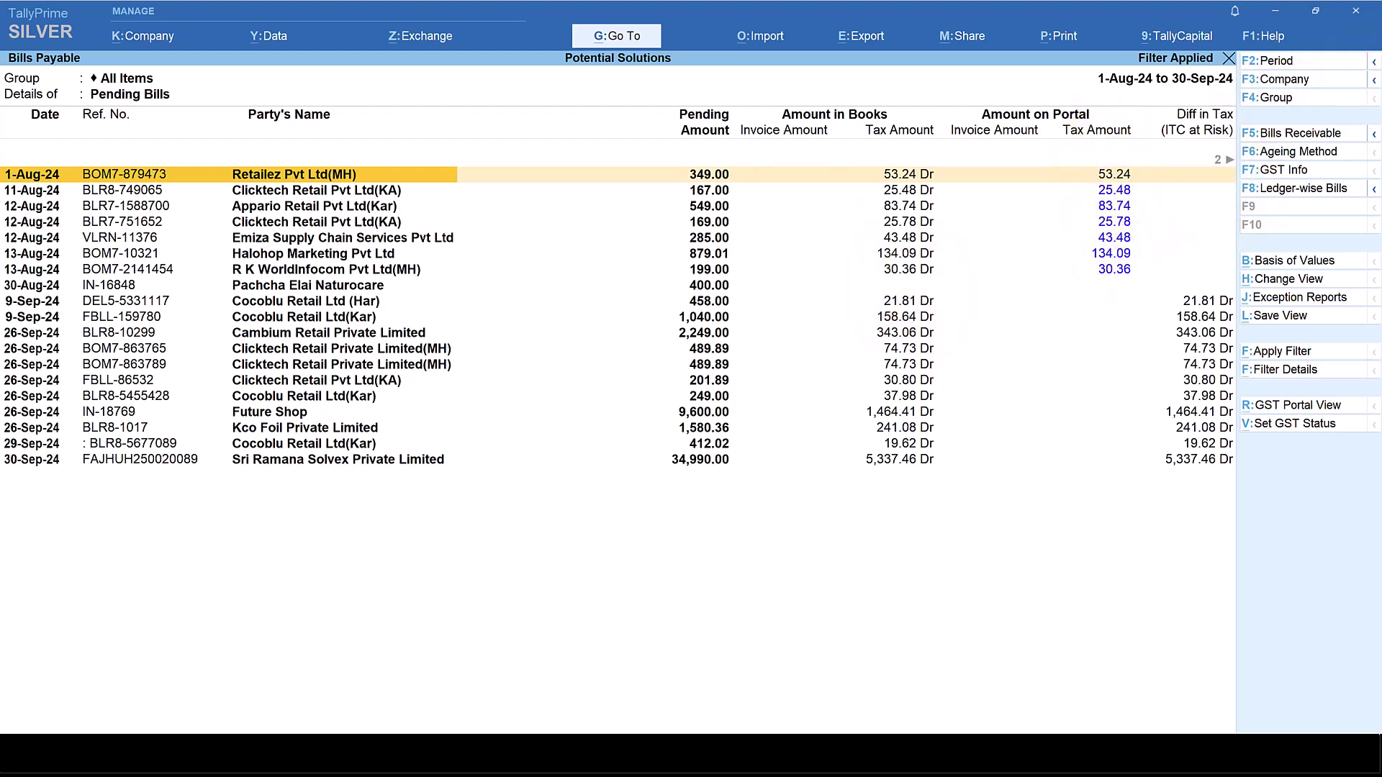
Step: Scroll right to the Status column and select Halohop Marketing's Mismatched bill
key("Right")
key("Right")
key("Right")
key("Right")
key("Right")
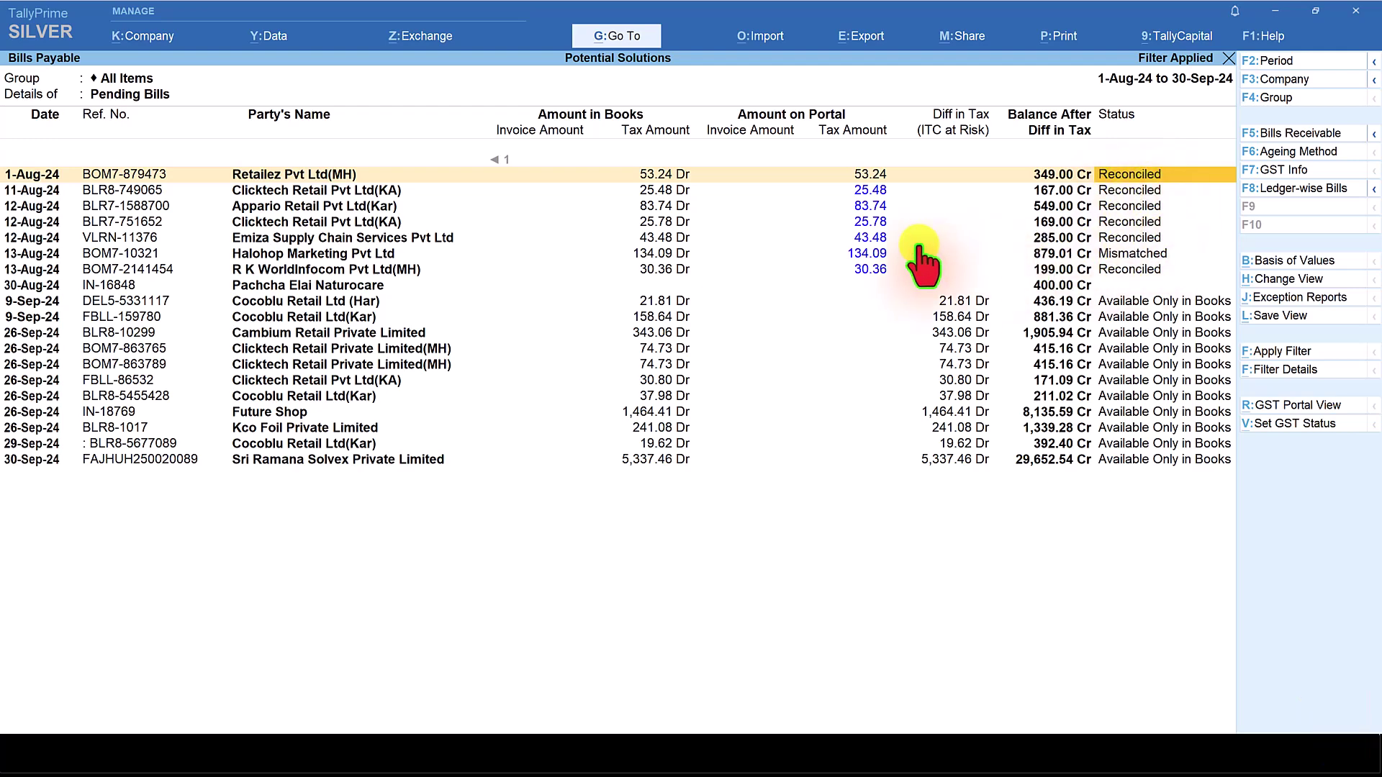
left_click(720, 254)
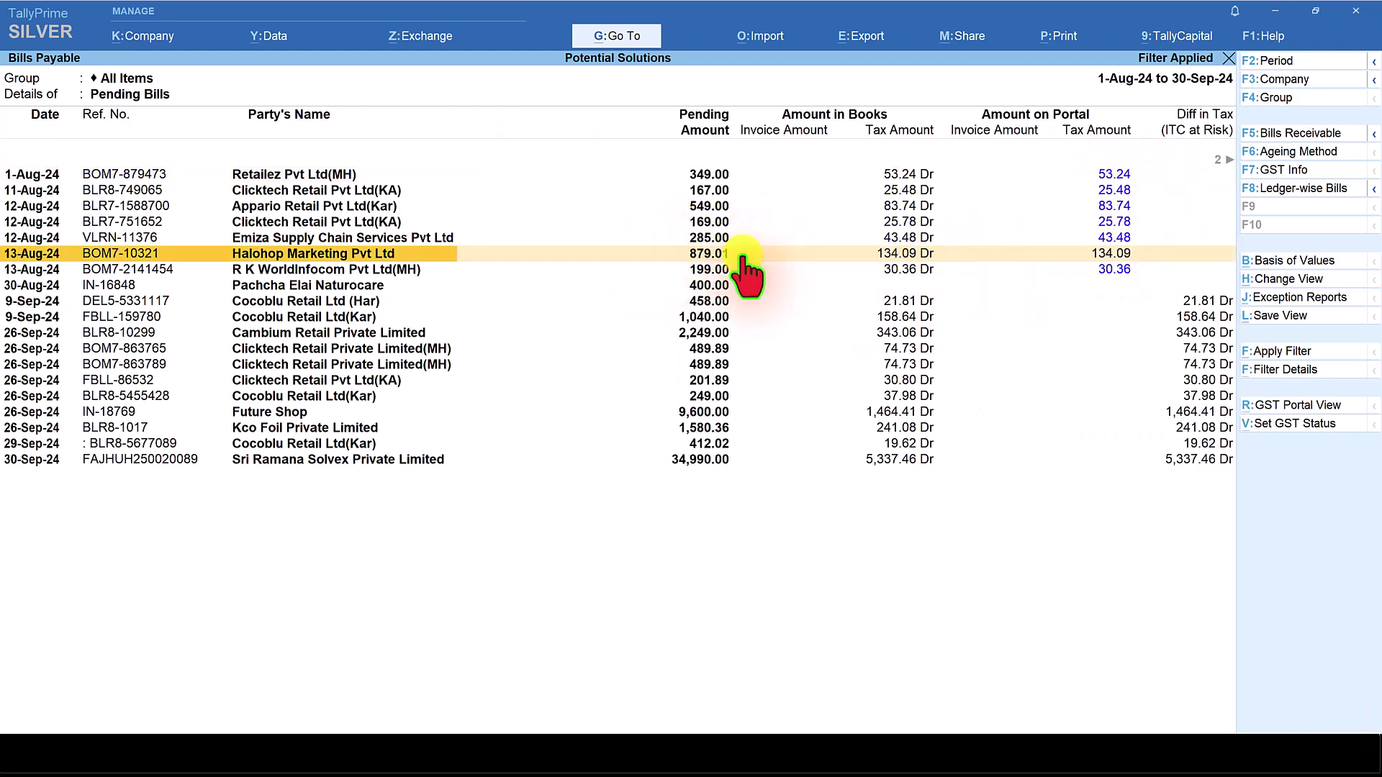
left_click(1152, 256)
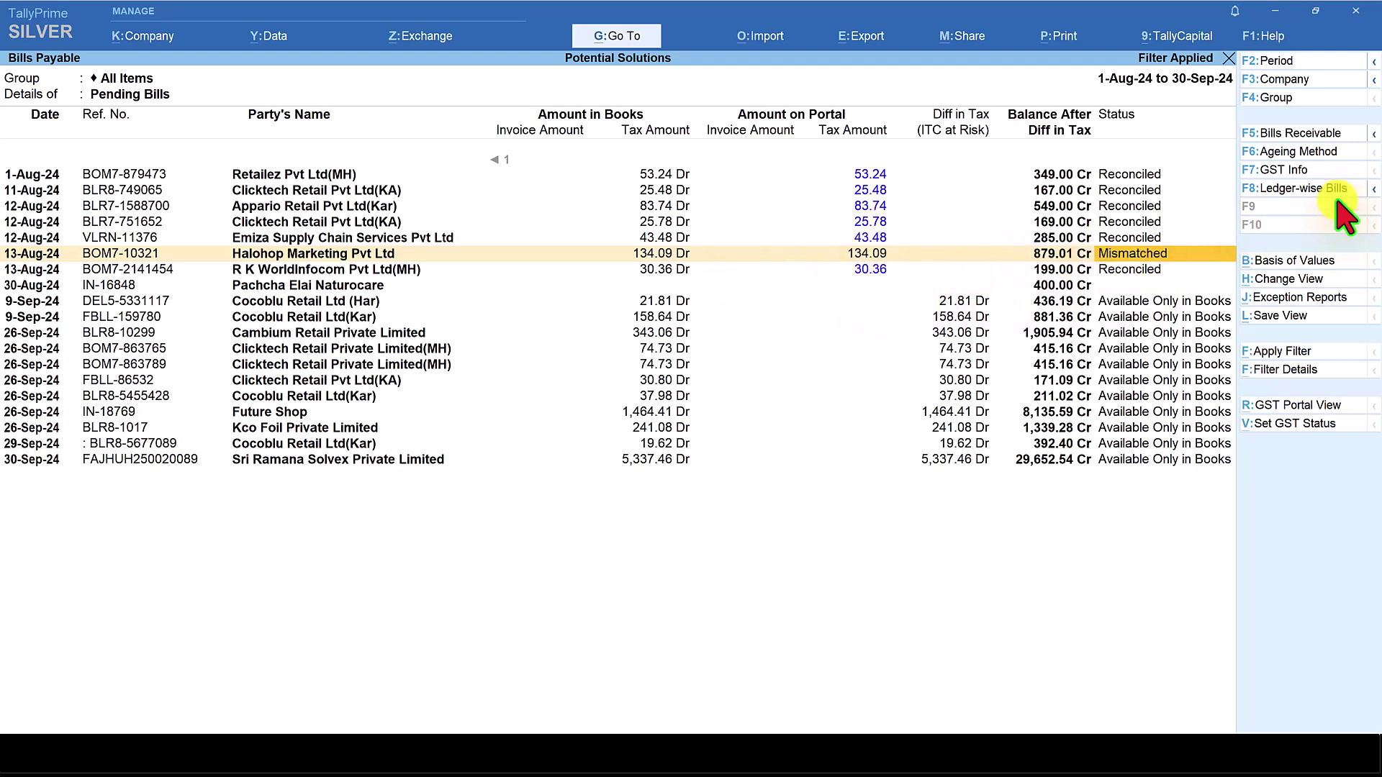
left_click(1289, 170)
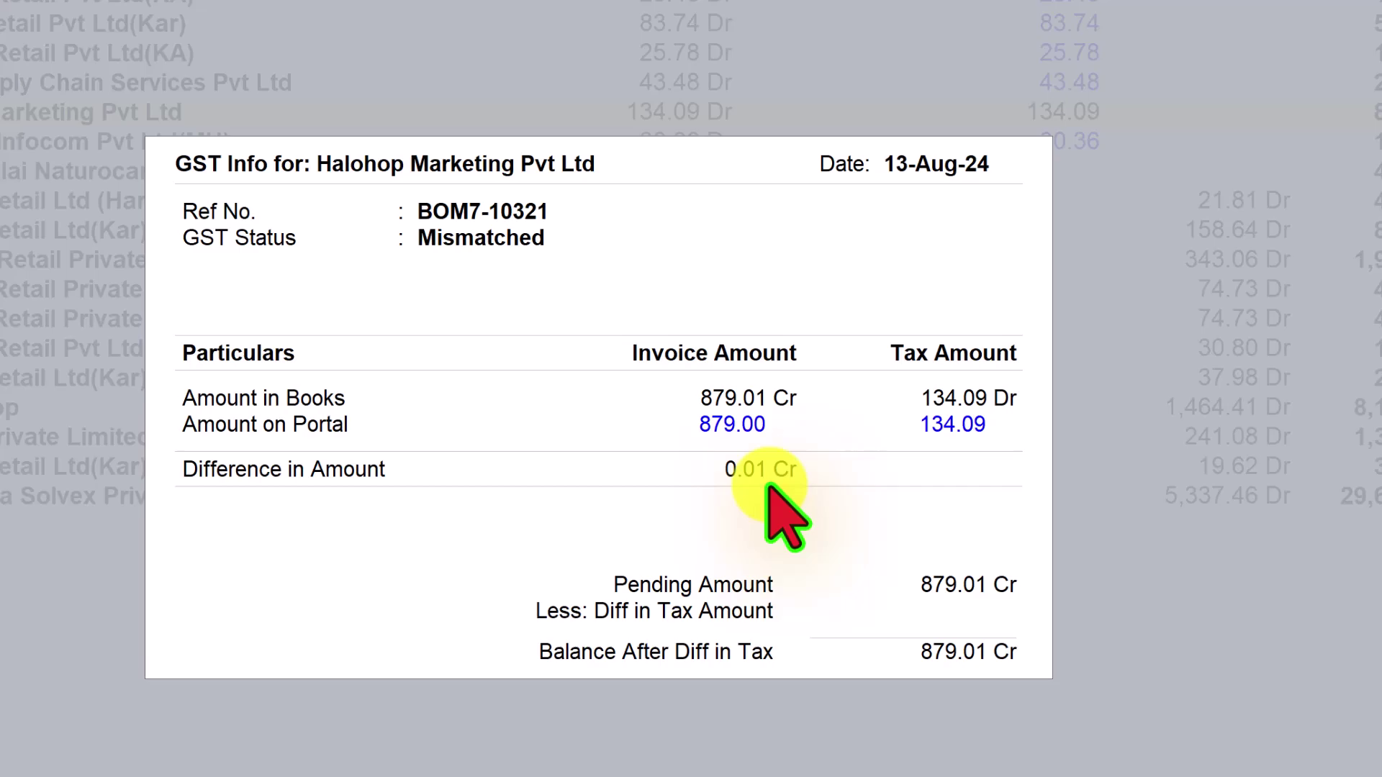
key("Escape")
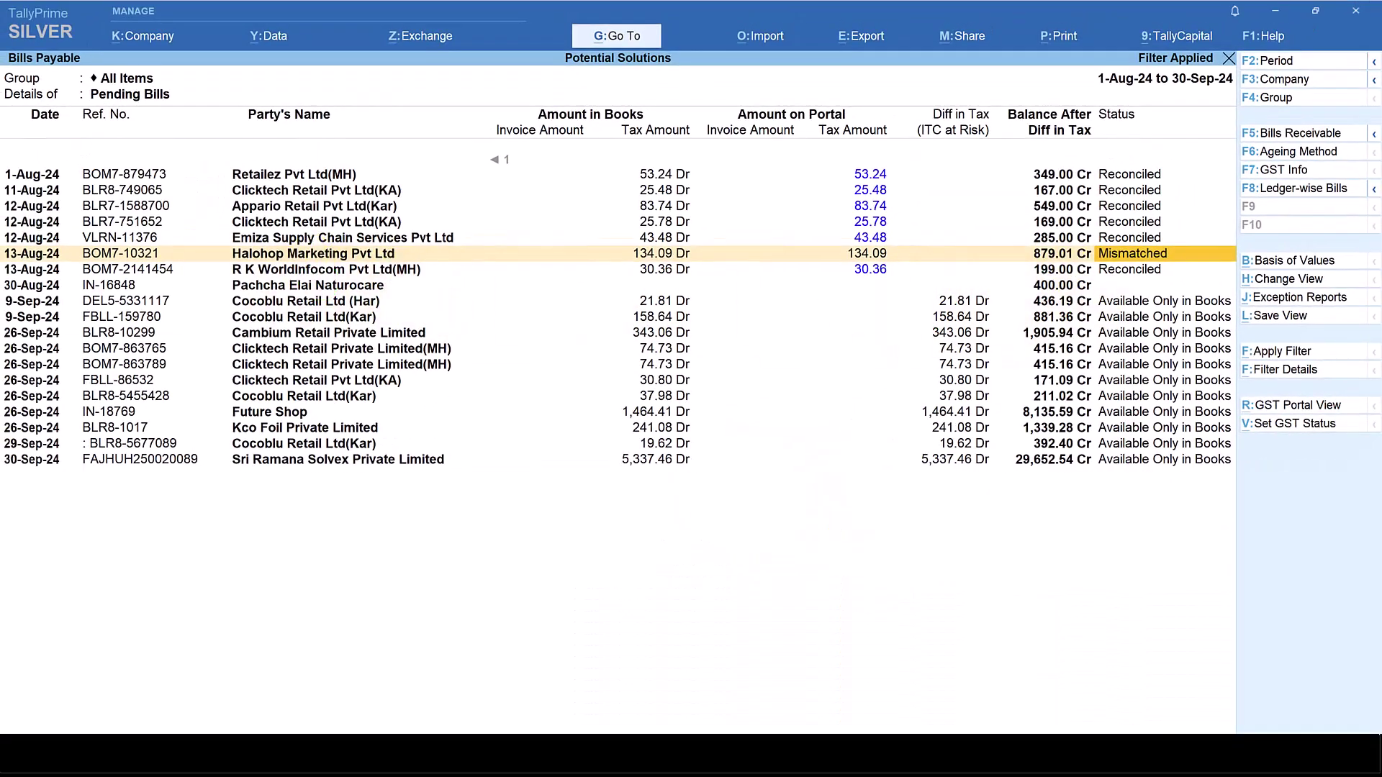
key("Left")
key("Left")
key("Left")
key("Left")
key("Left")
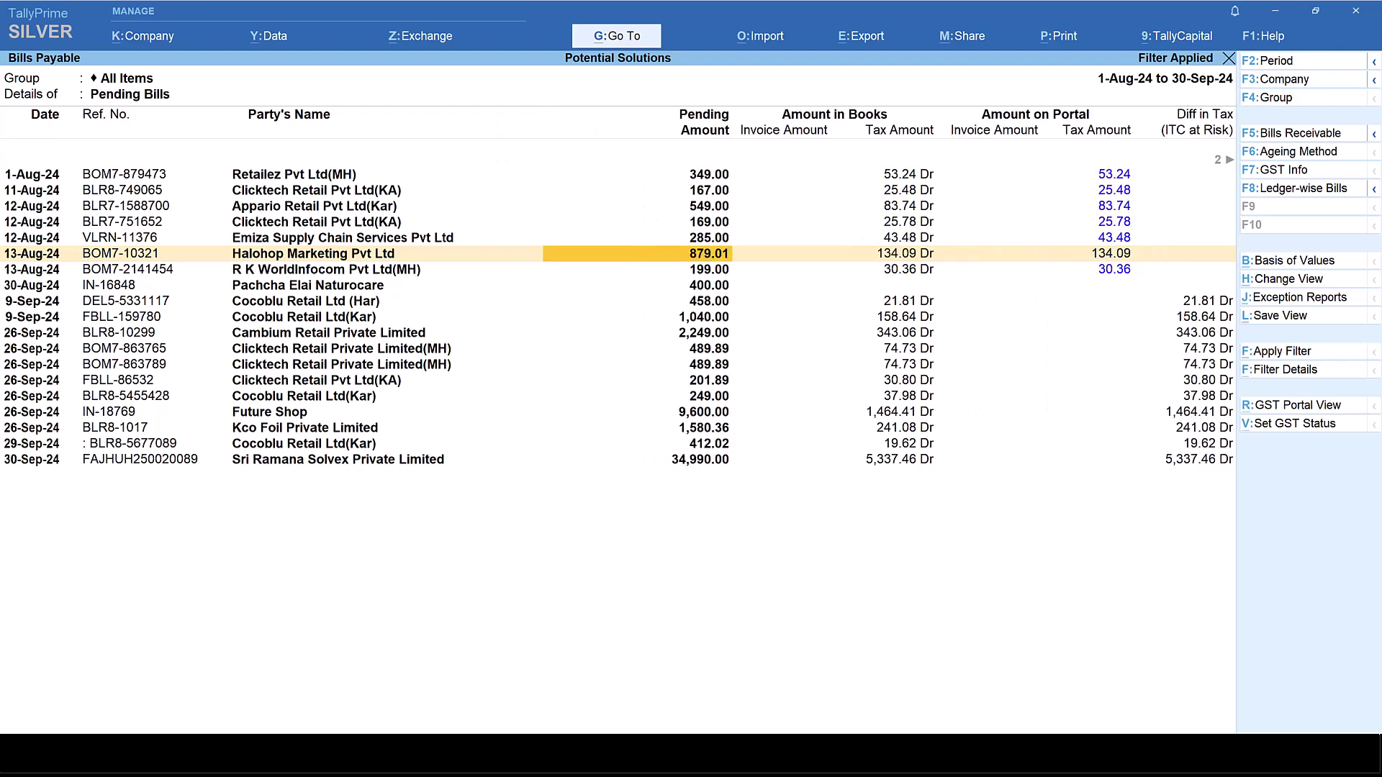
Step: Mark Halohop Marketing's bill BOM7-10321 as Reconciled for both GSTR-2A and GSTR-2B
key("shift+Return")
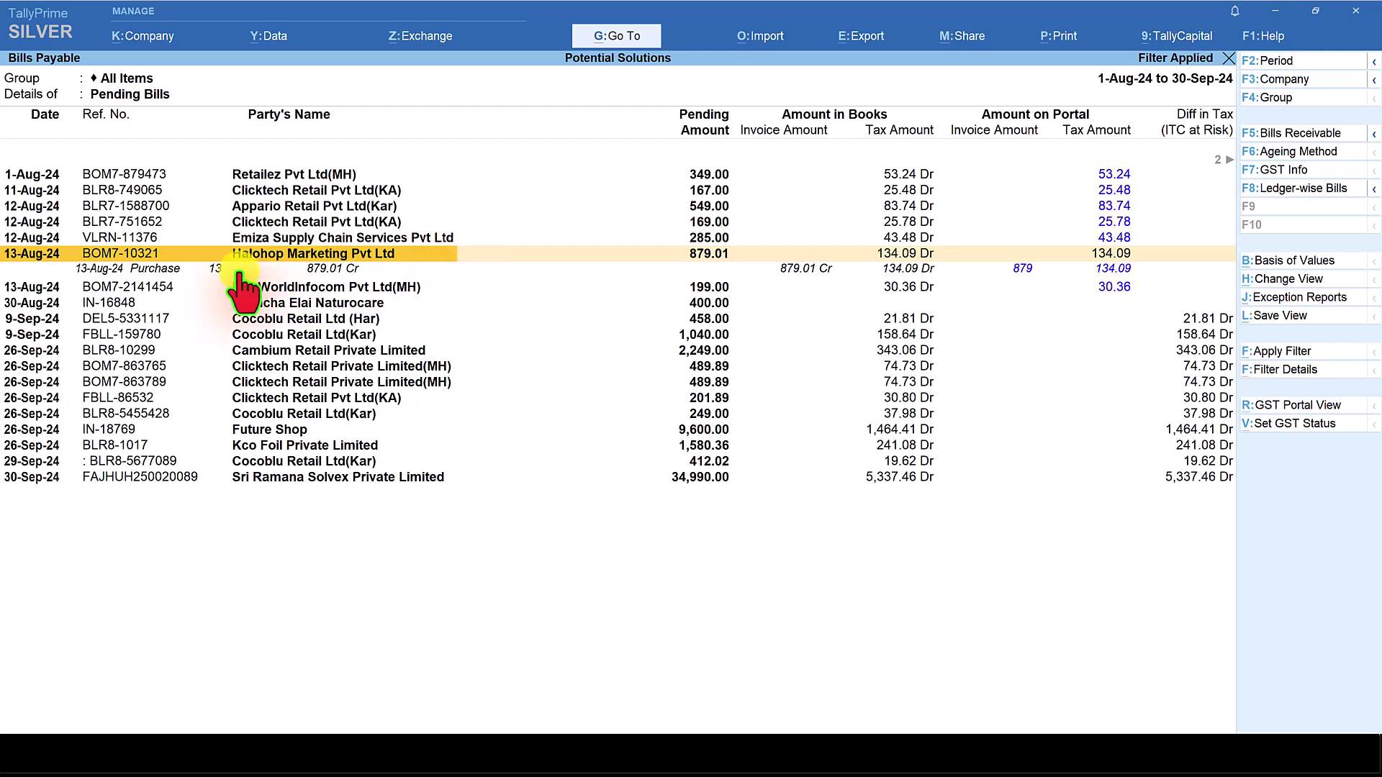
left_click(171, 269)
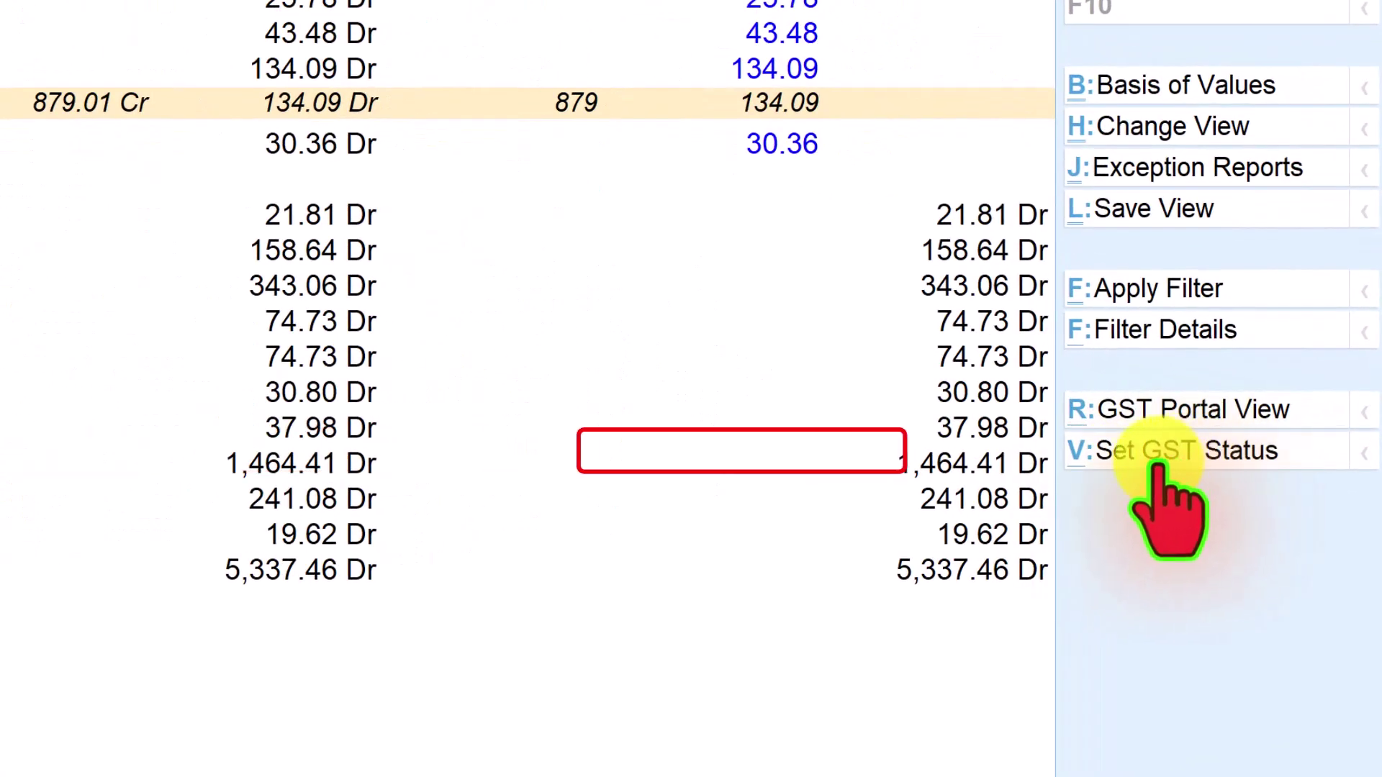
left_click(1212, 452)
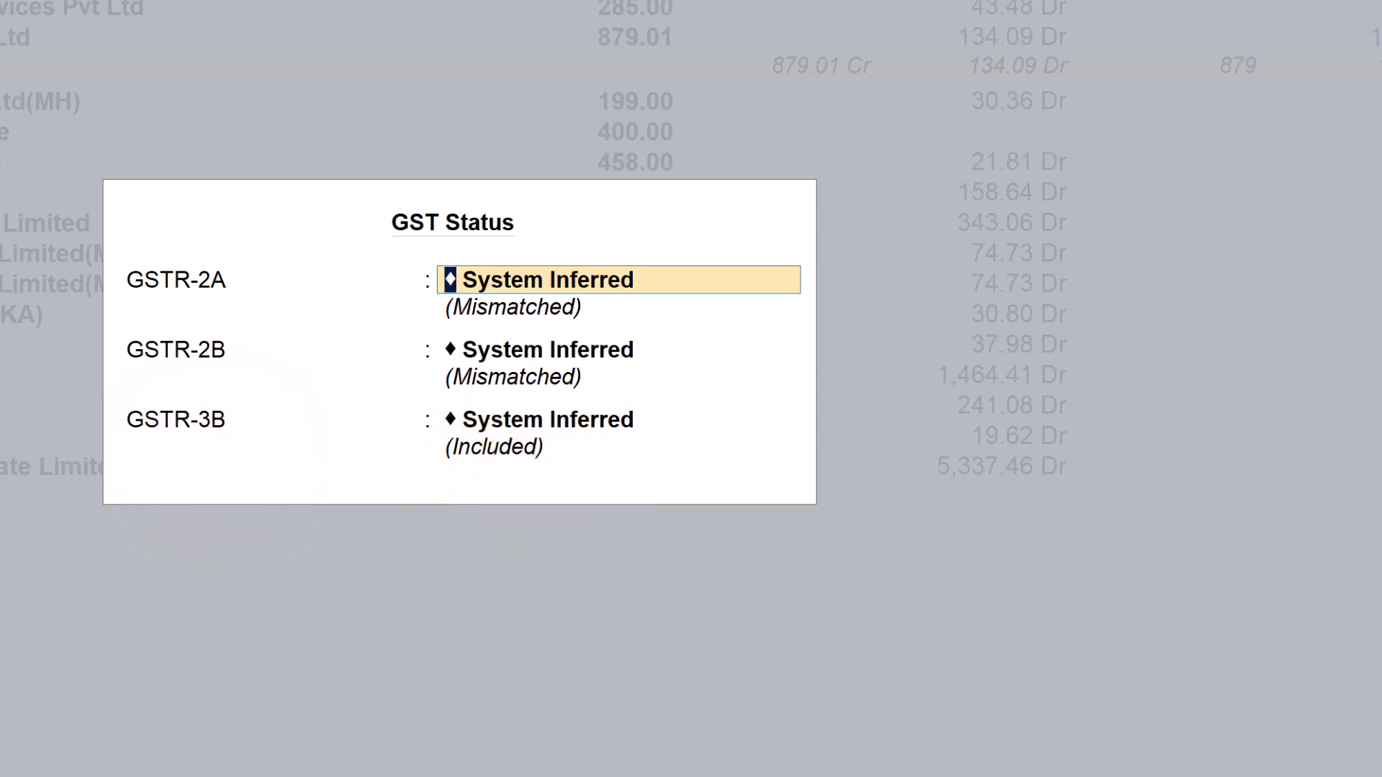
key("BackSpace")
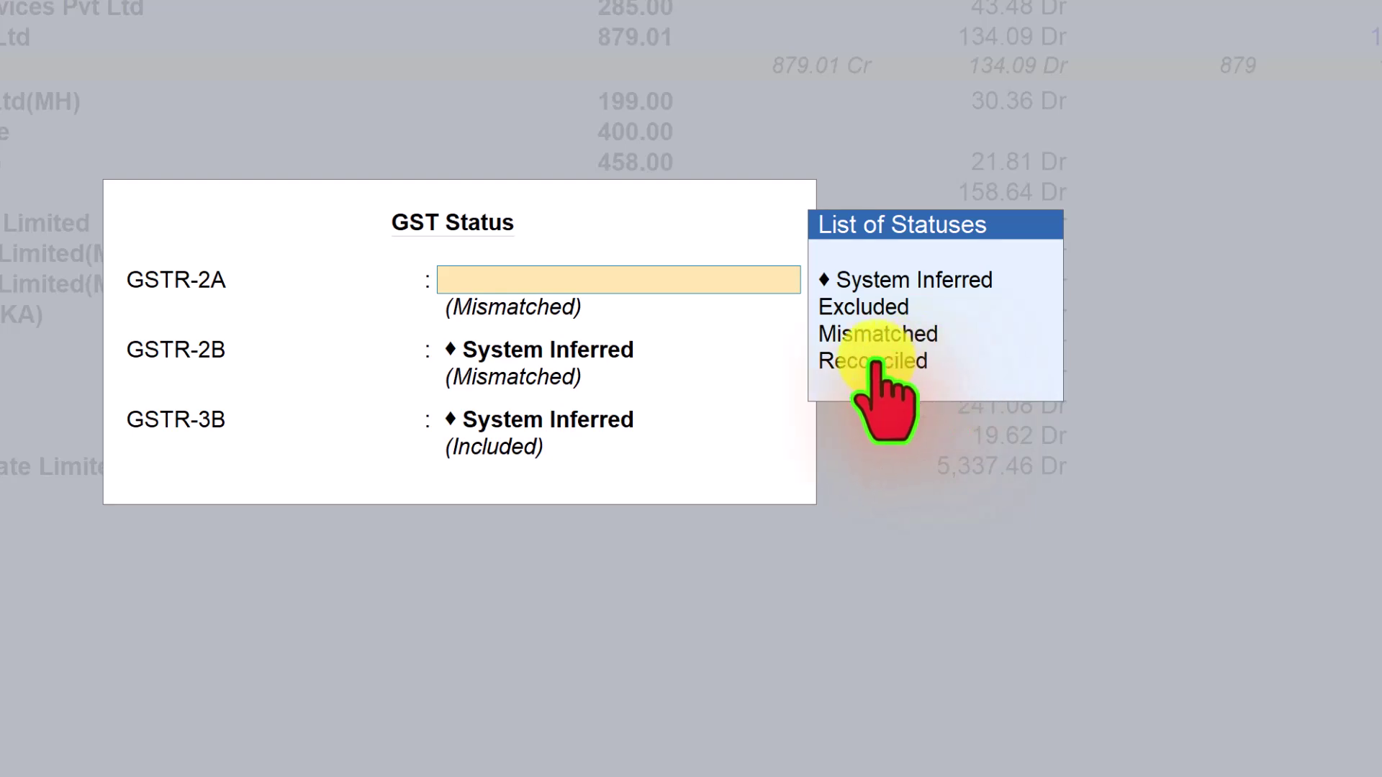
key("Return")
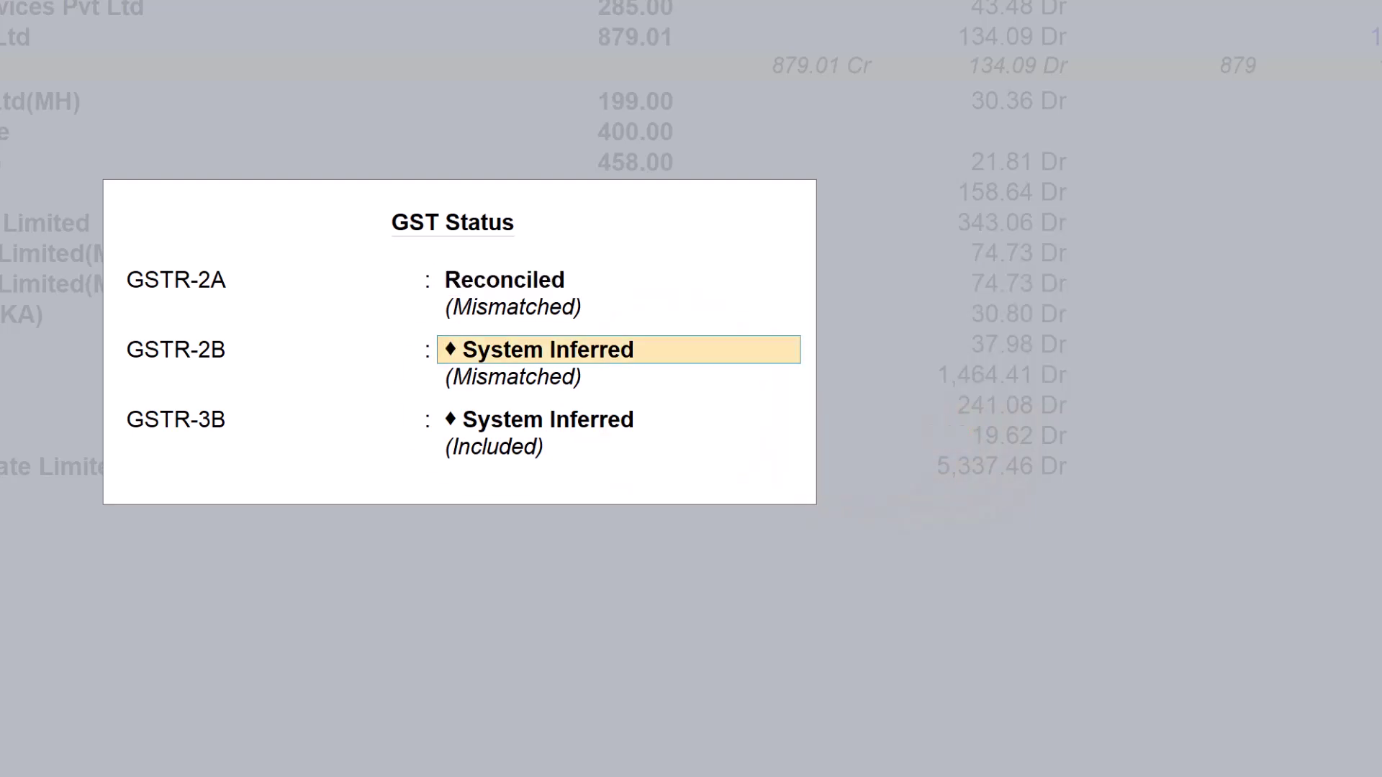
key("Down")
key("Down")
key("Down")
key("Return")
key("Return")
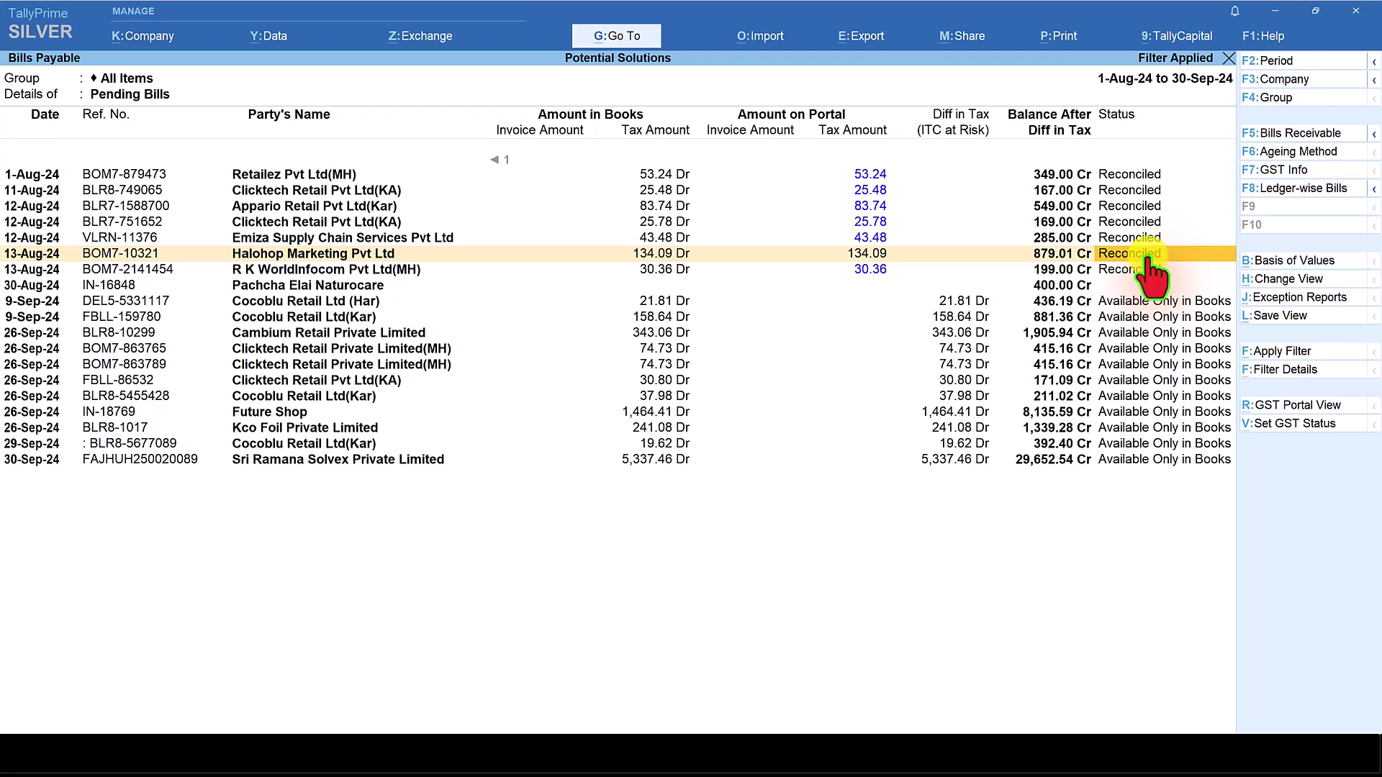
left_click(320, 287)
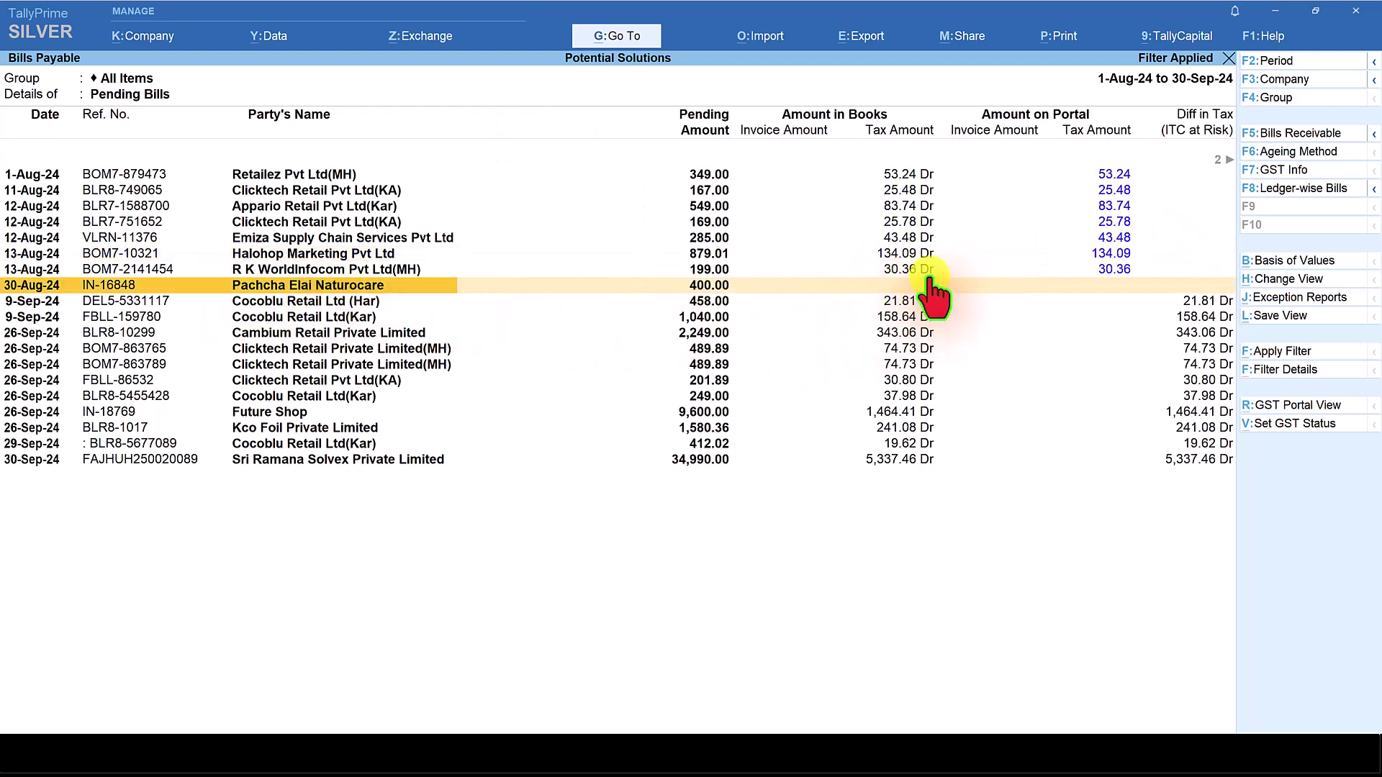
left_click(1139, 284)
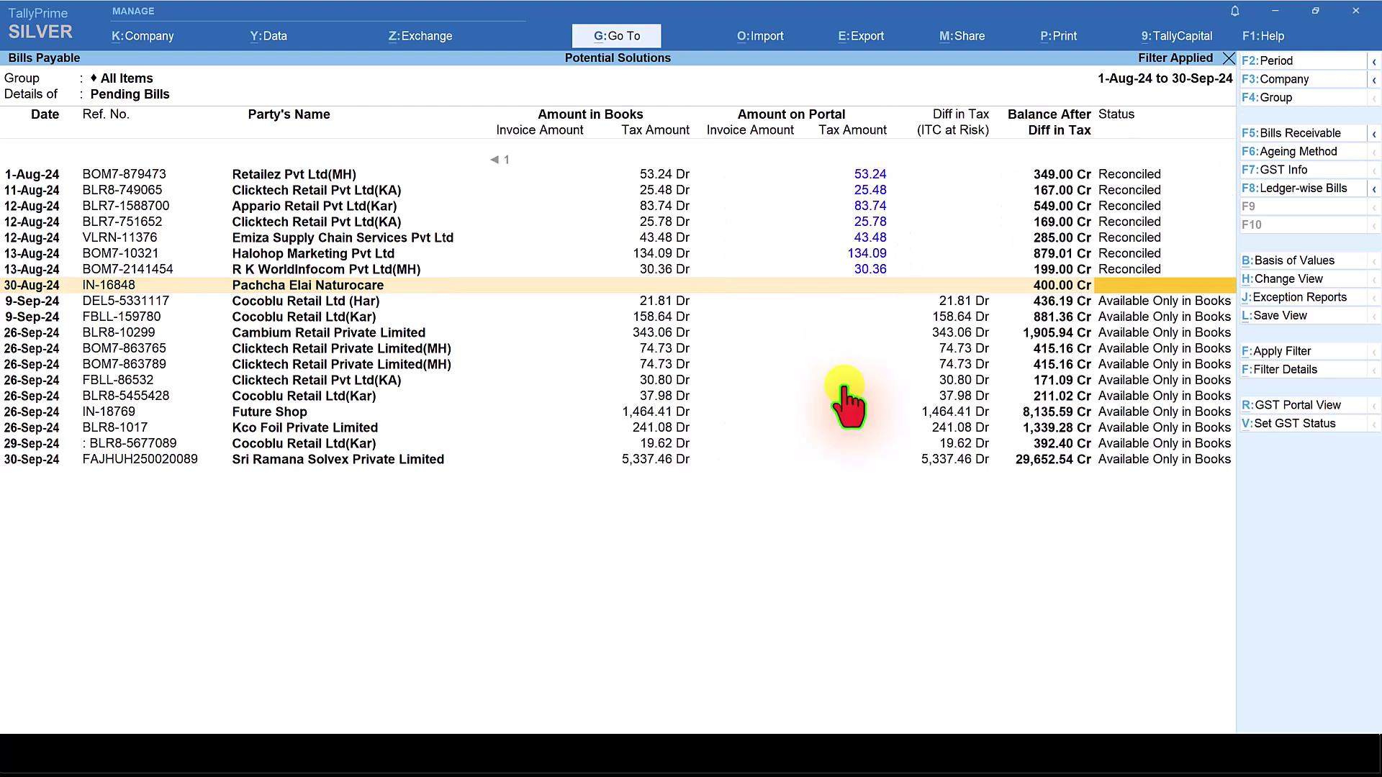
left_click(290, 286)
key("Return")
key("Return")
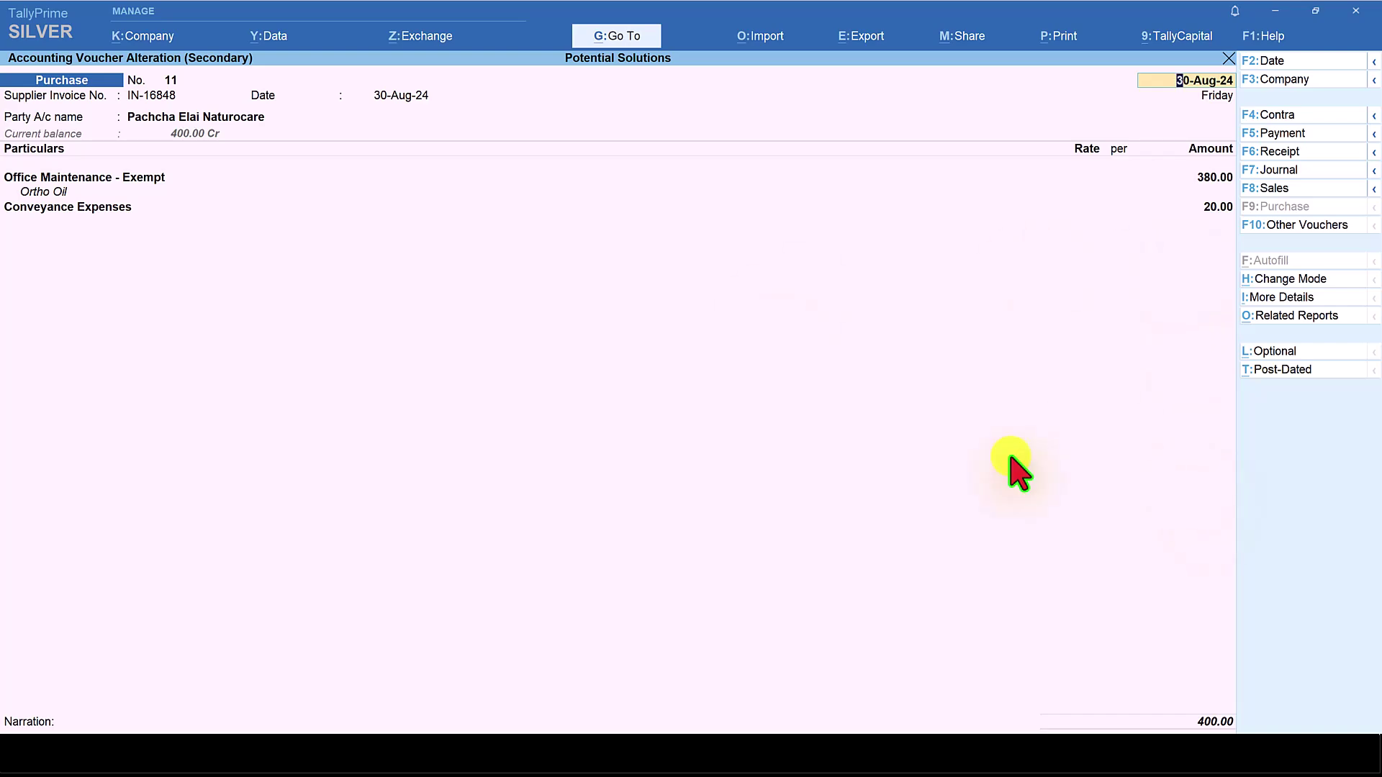
key("ctrl+a")
key("Up")
key("Up")
key("Up")
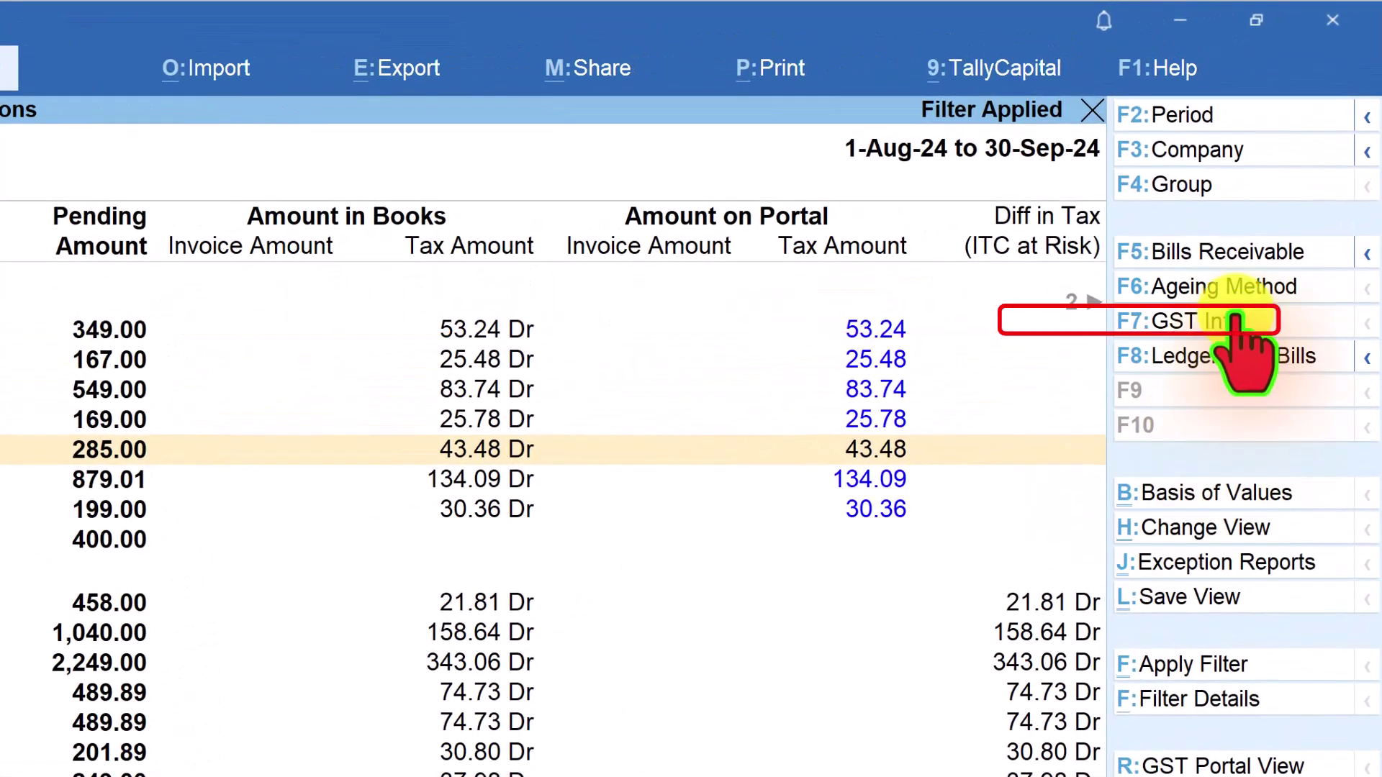
left_click(1199, 324)
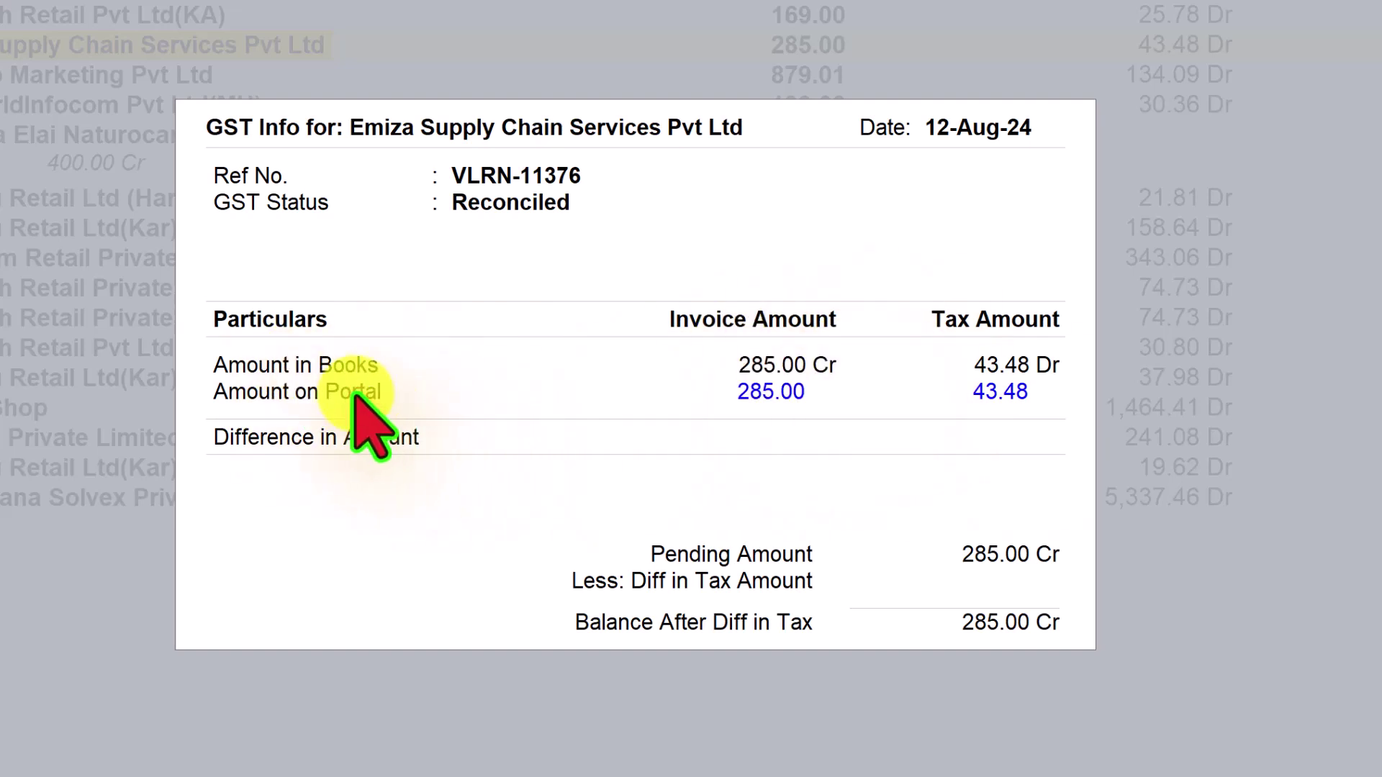
key("Escape")
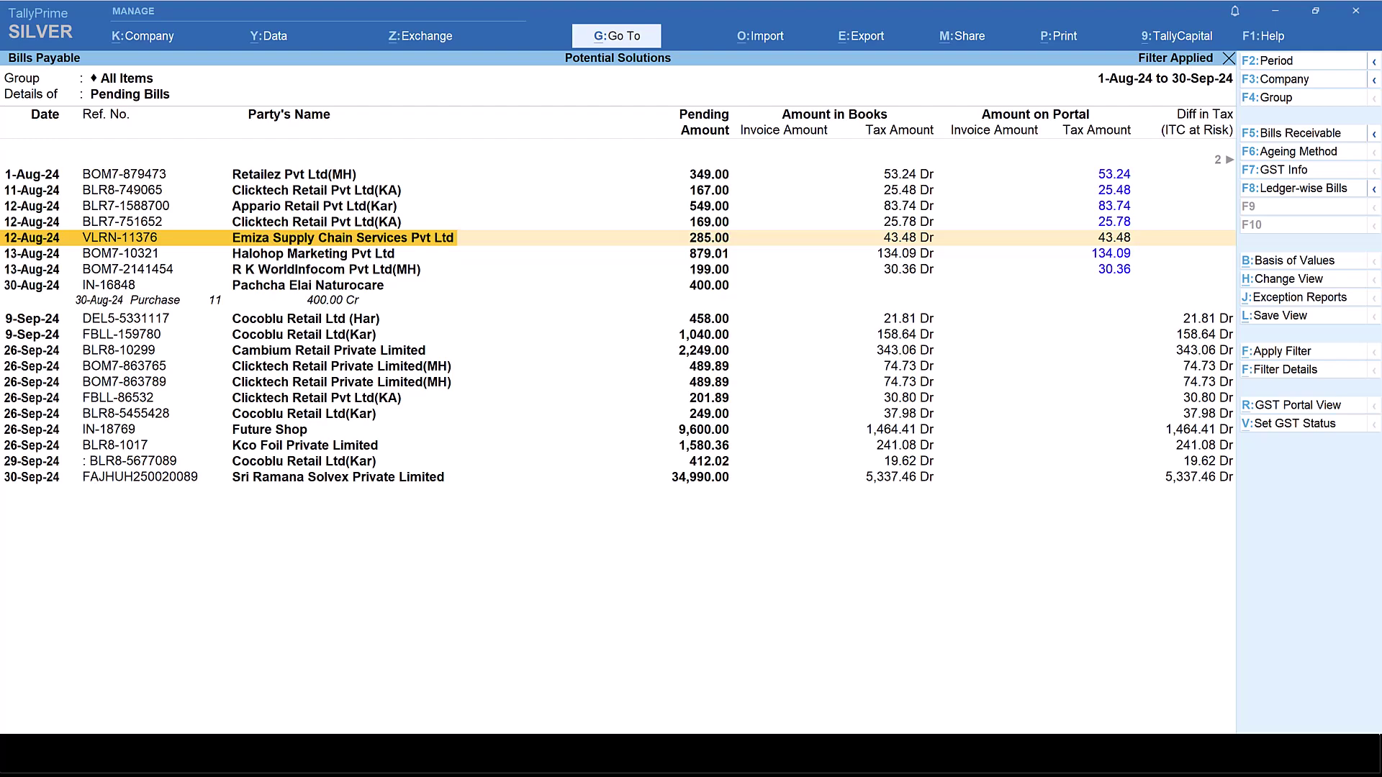
Step: Switch to the saved Bills Payable - GST - Sundry Creditors view and scroll through its bills
left_click(620, 36)
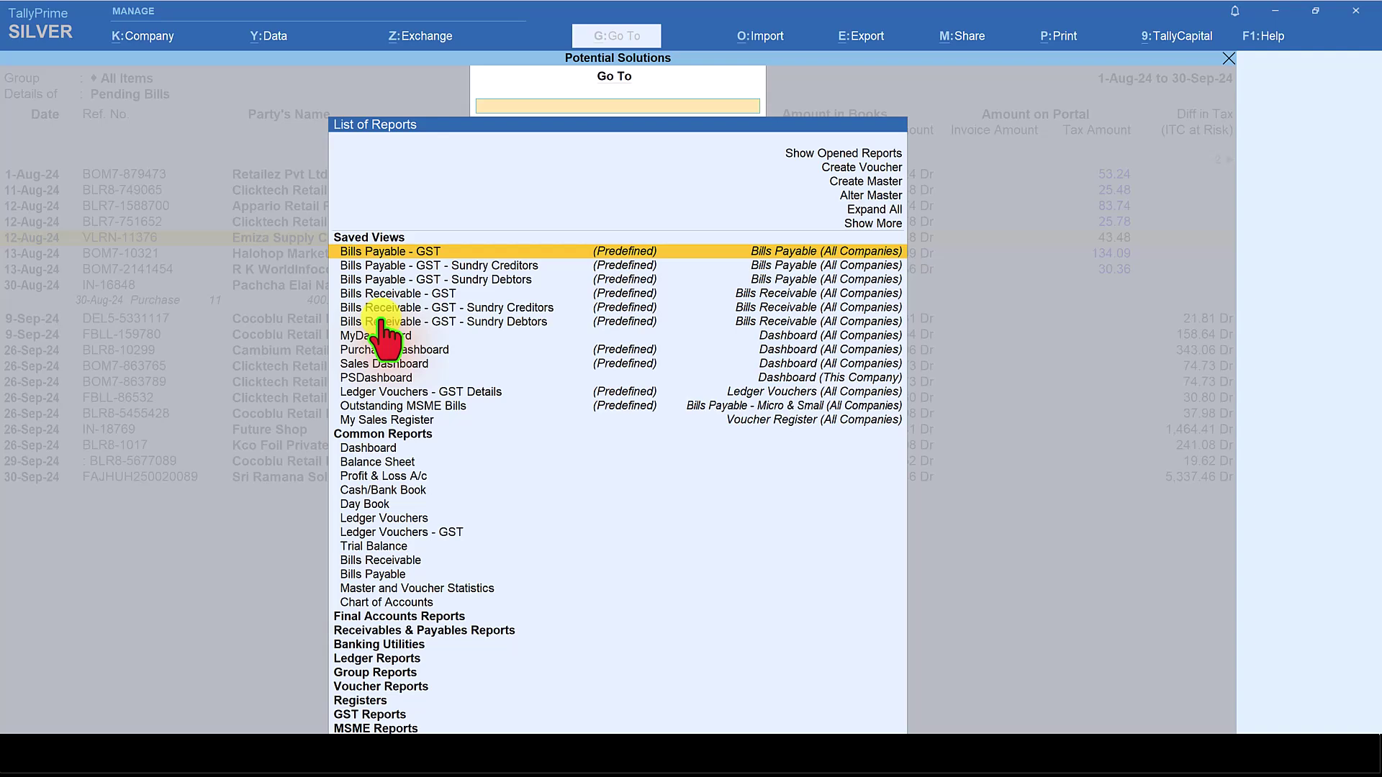
left_click(468, 266)
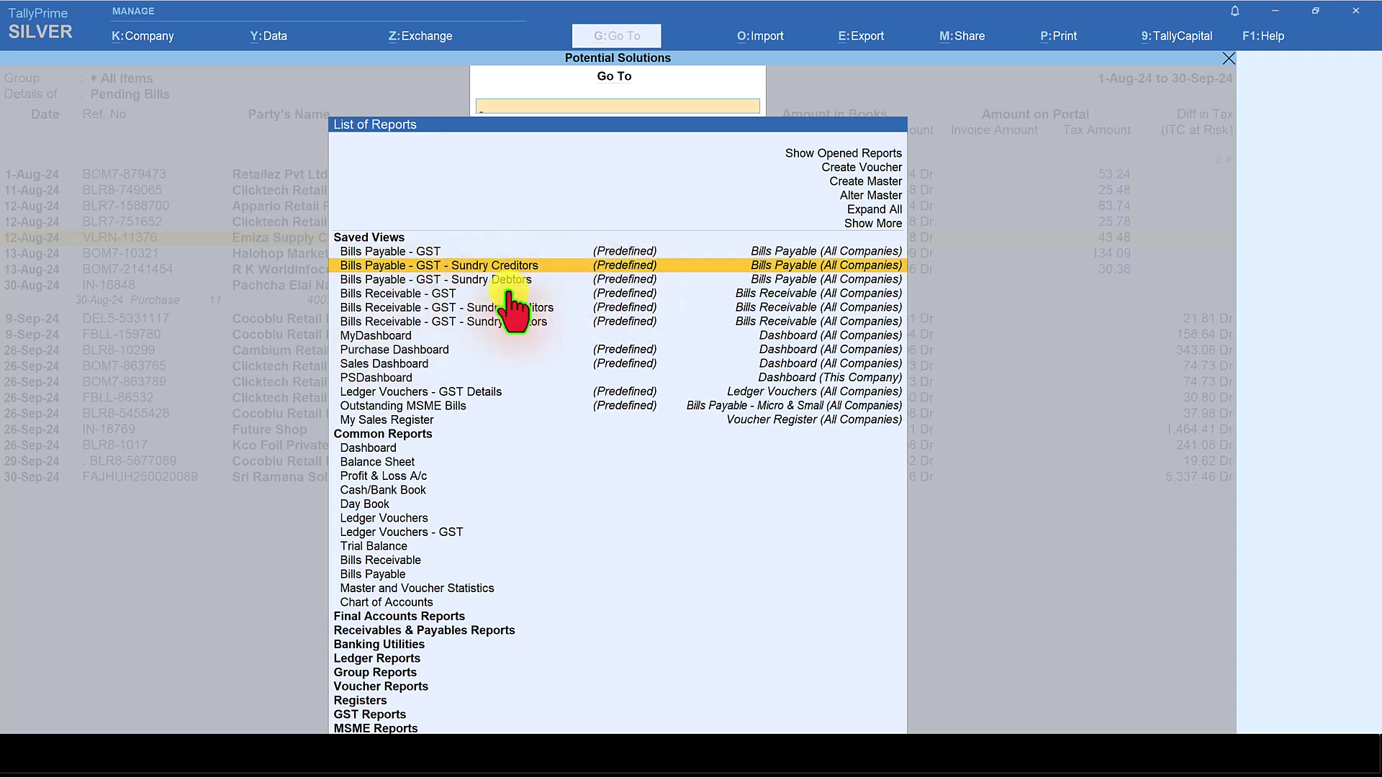
key("Return")
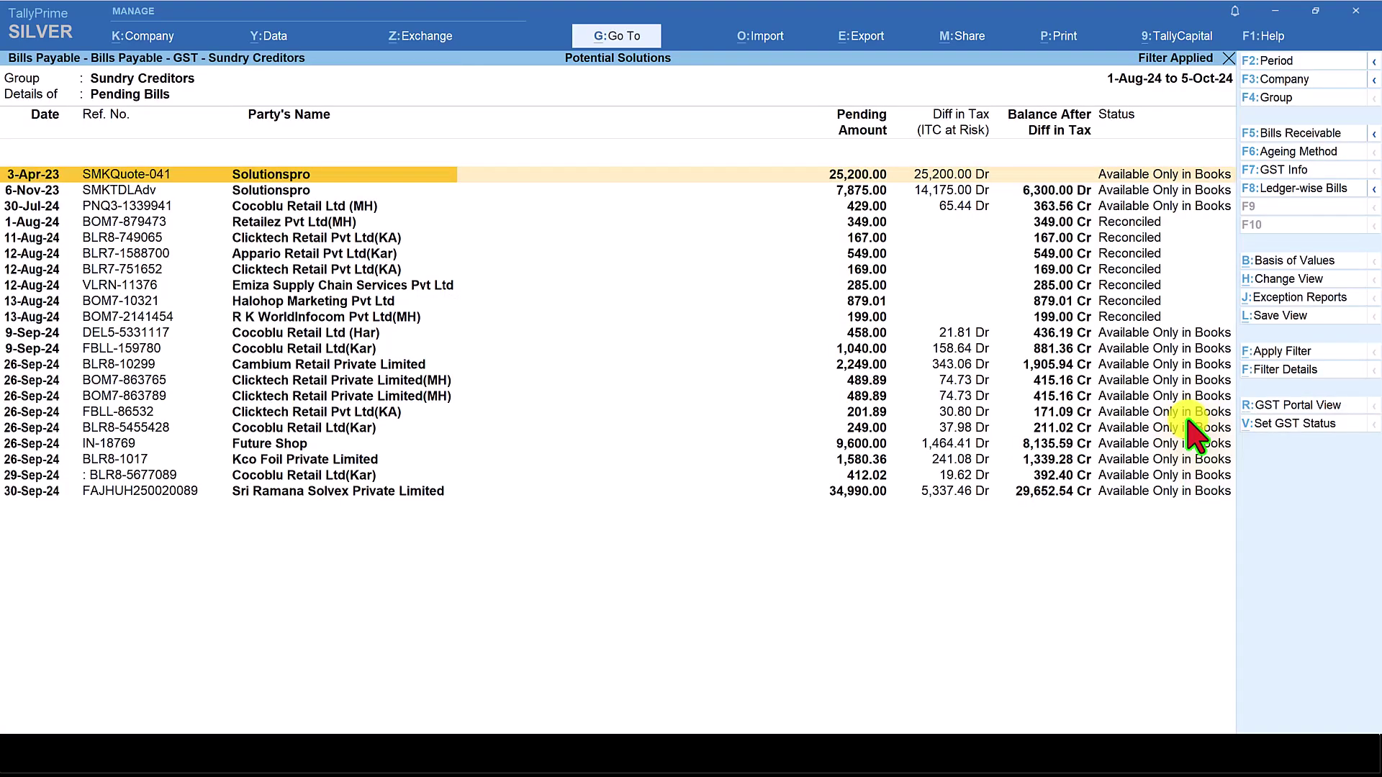
scroll(246, 289, "down", 3)
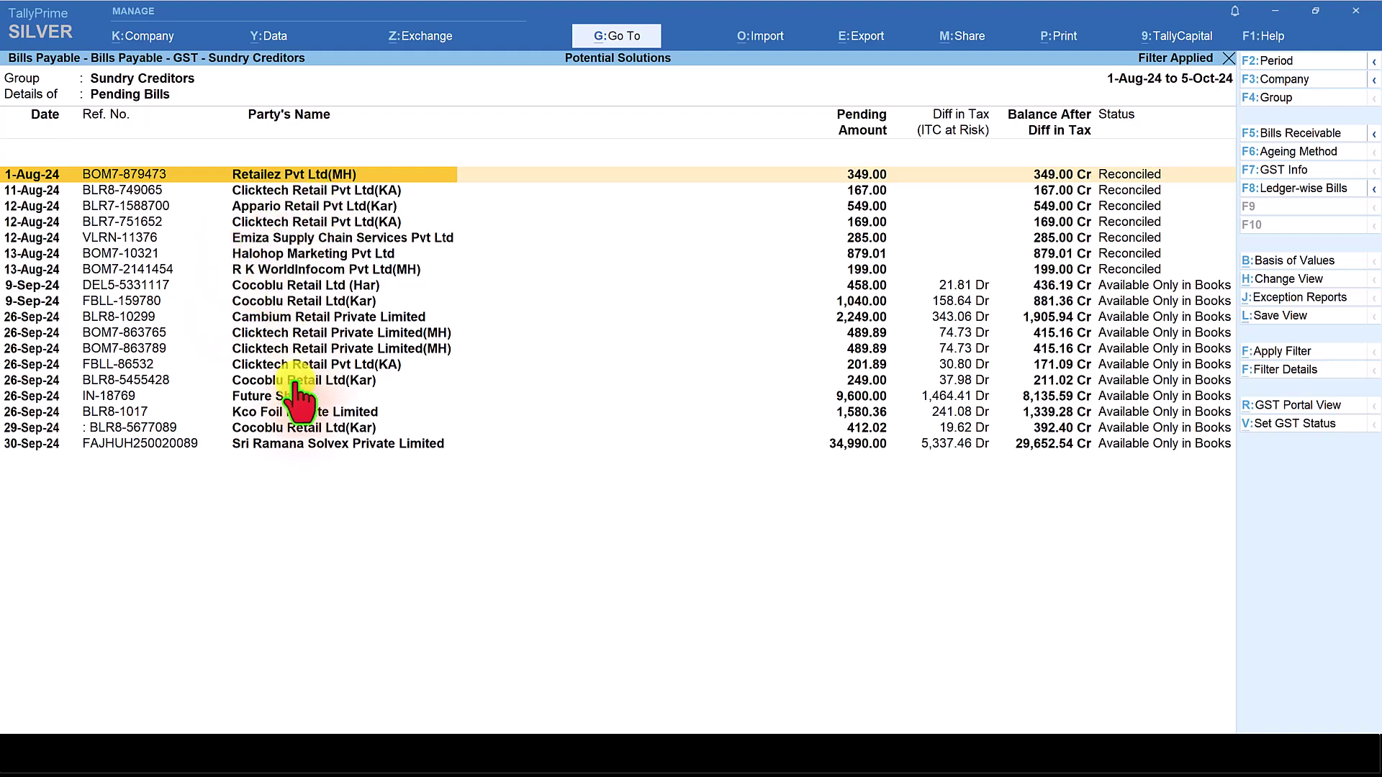
Step: Choose the Ledger Vouchers - GST Details saved view from the Go To list
left_click(617, 36)
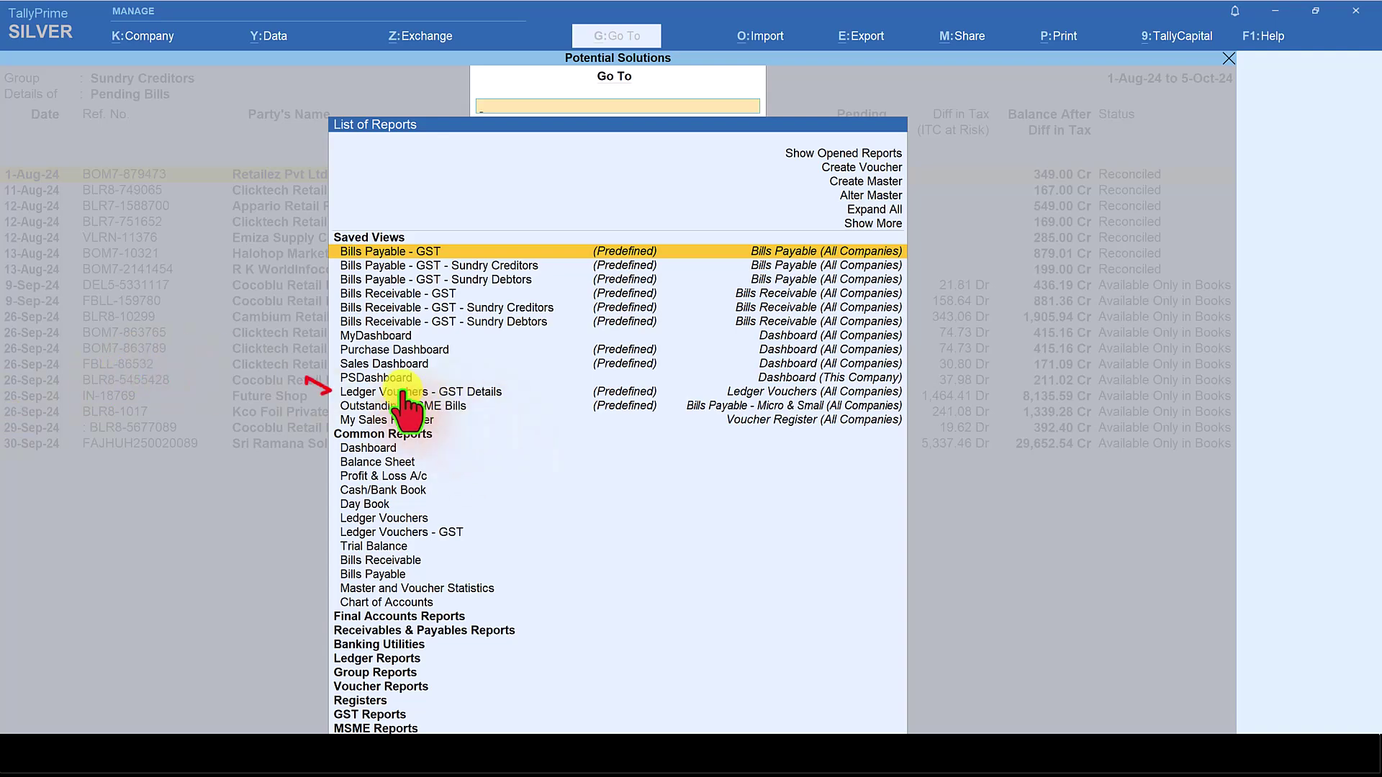
left_click(364, 396)
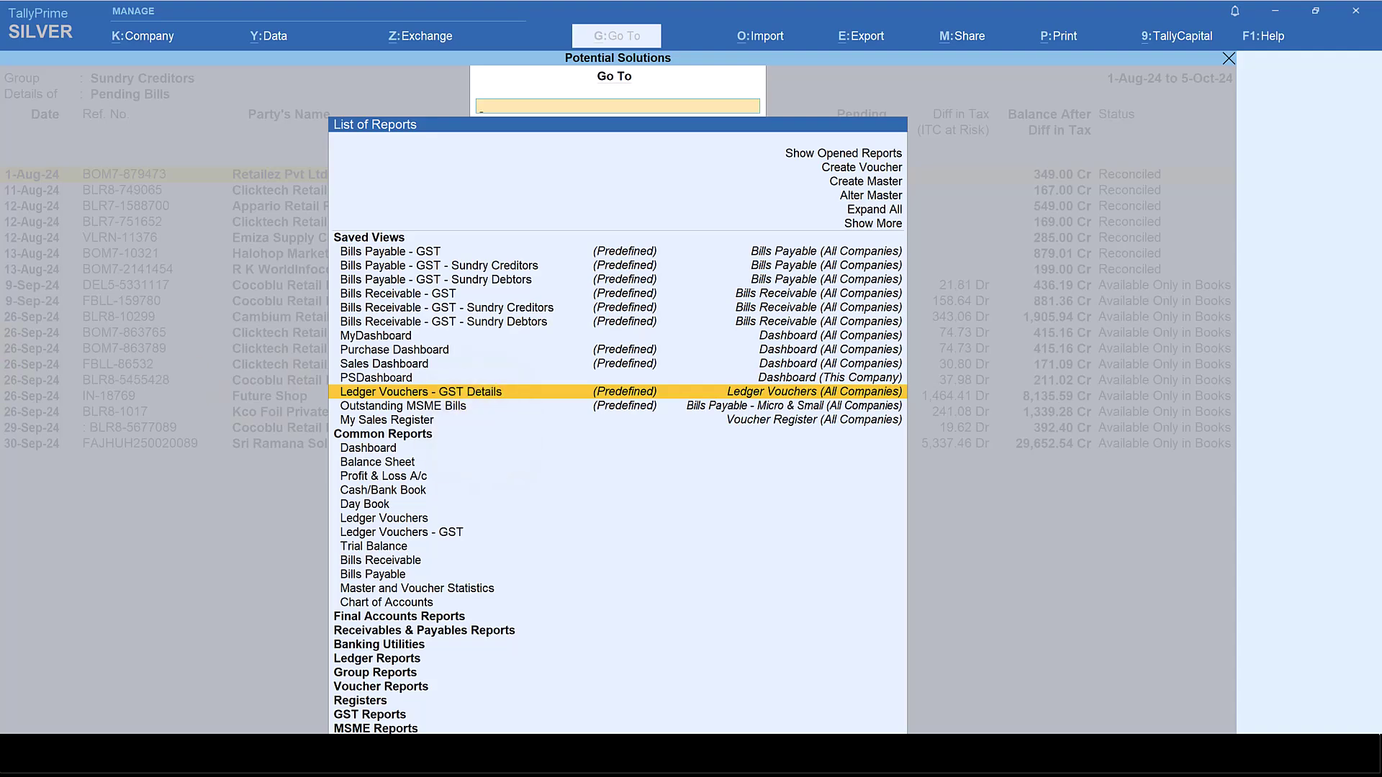
key("Return")
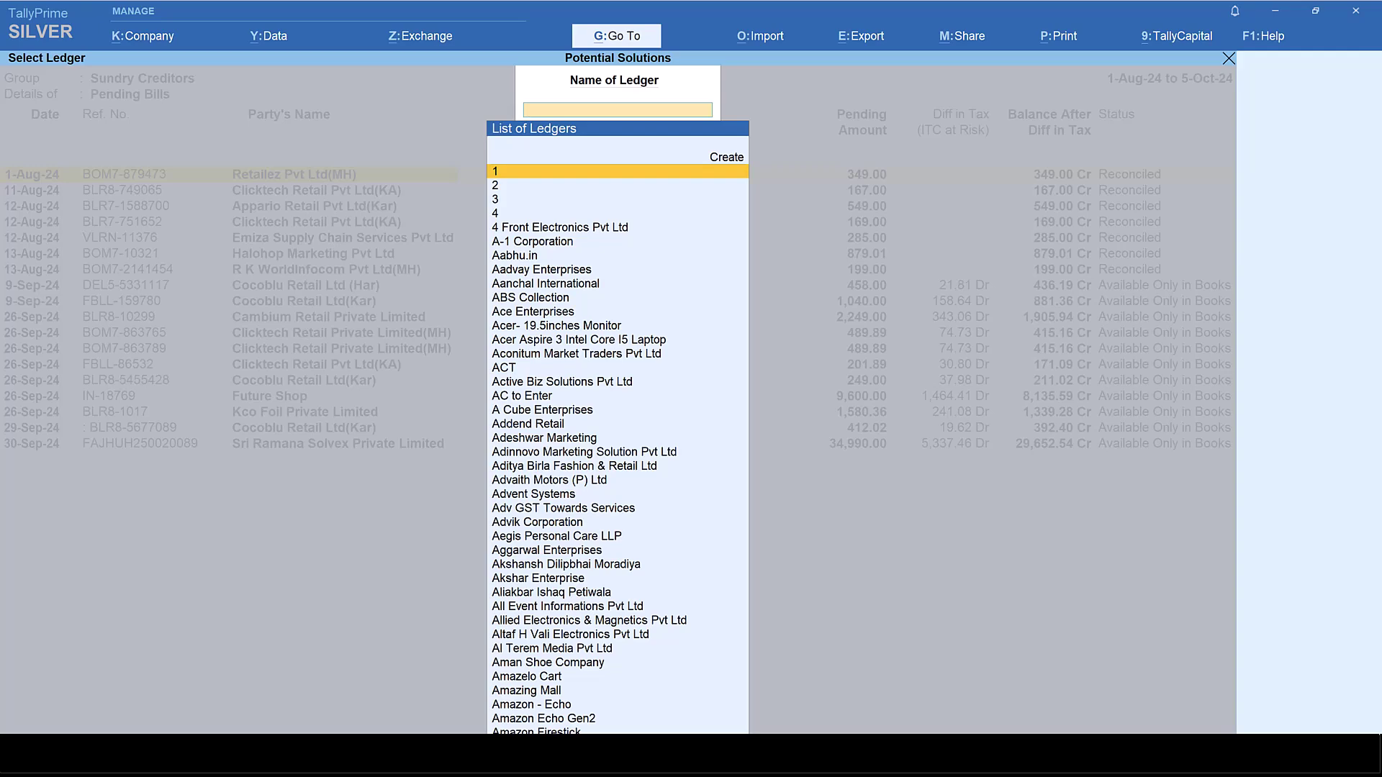
Step: Filter ledgers with 'Cl' and open the GST details report for Clicktech Retail Pvt Ltd(KA)
type("Cl")
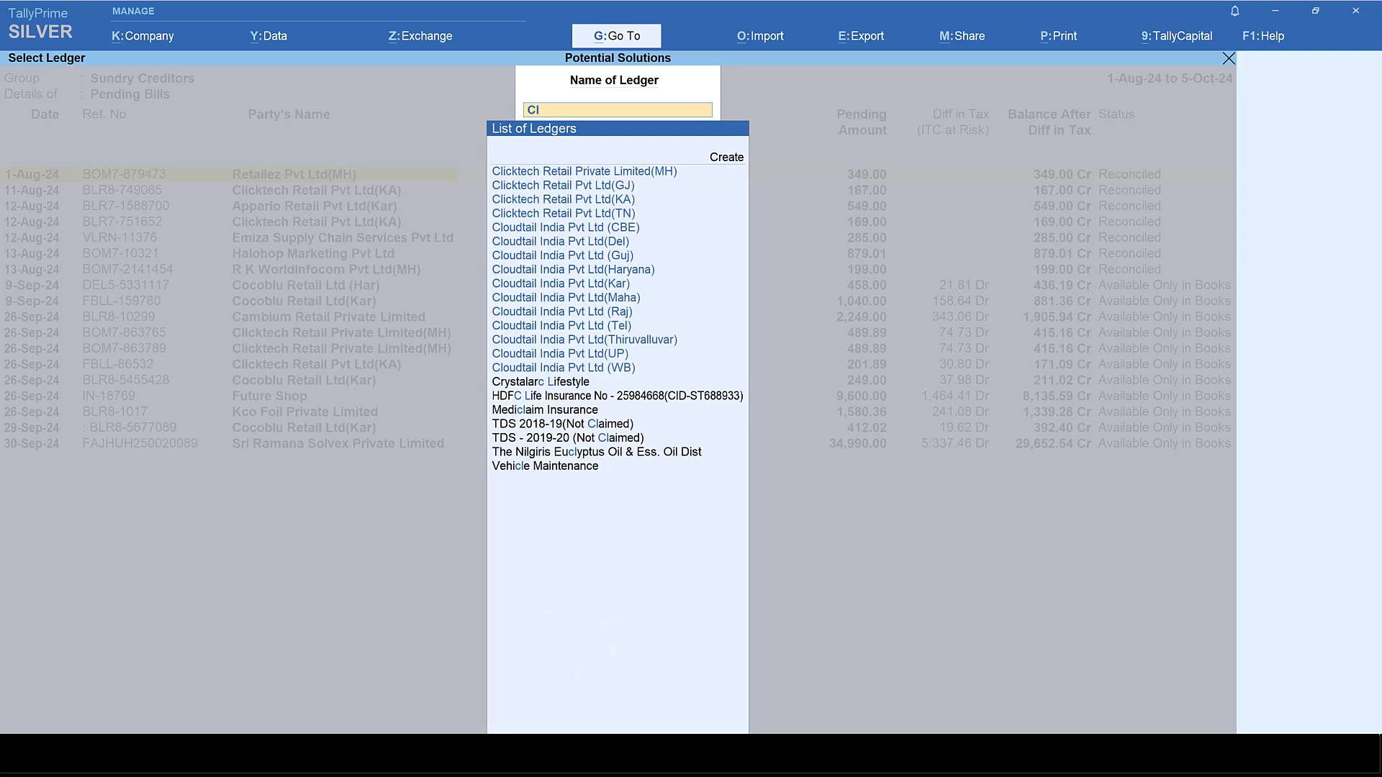
key("Down")
key("Down")
key("Down")
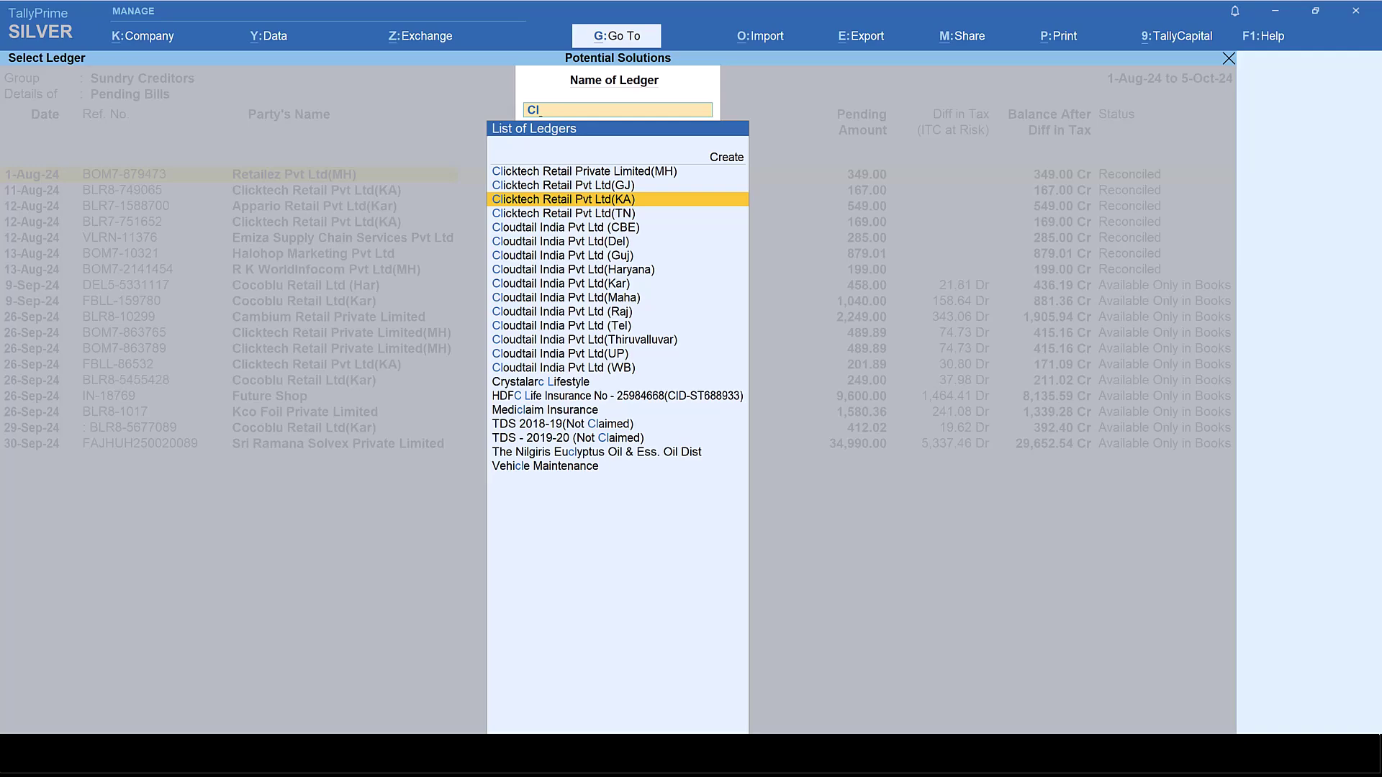
key("Return")
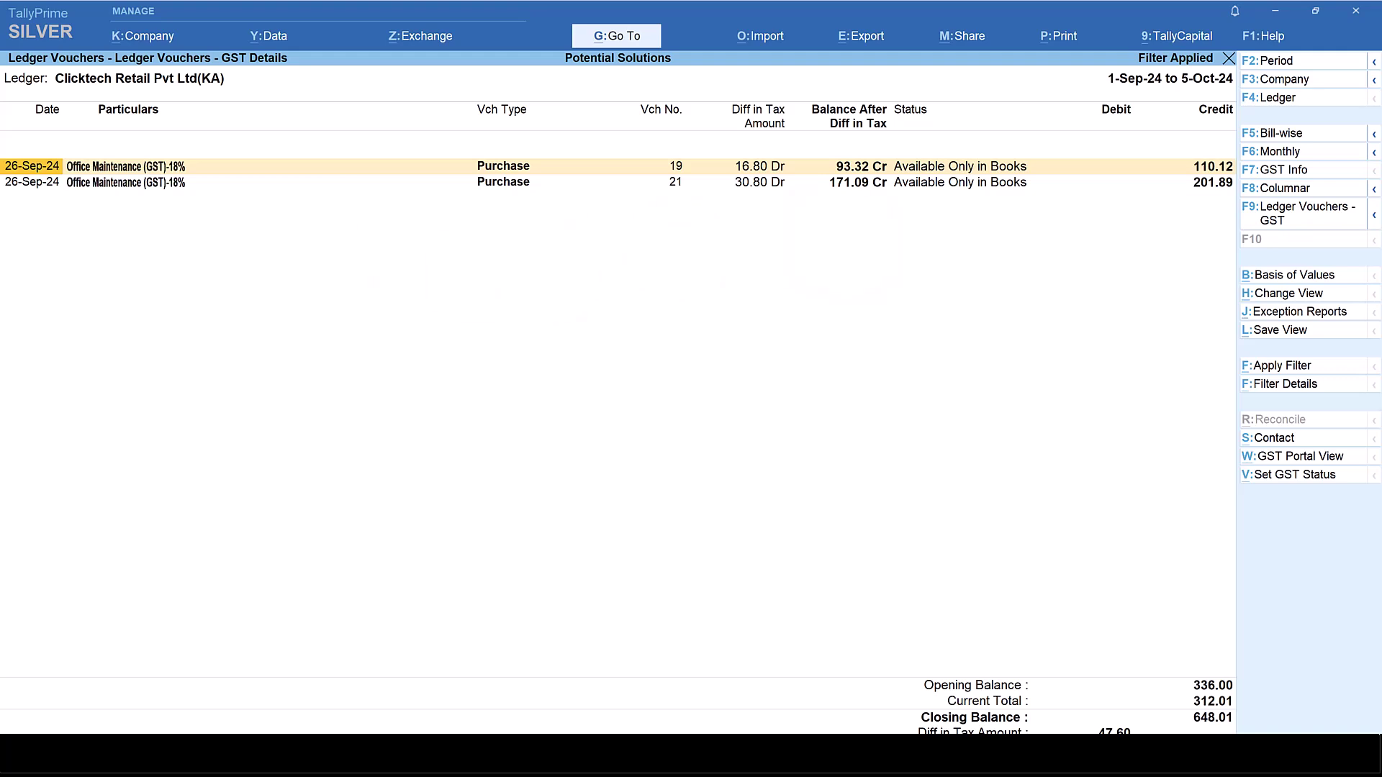
Step: Widen the Clicktech report period to 1-Aug-24 through 5-Oct-24
key("alt")
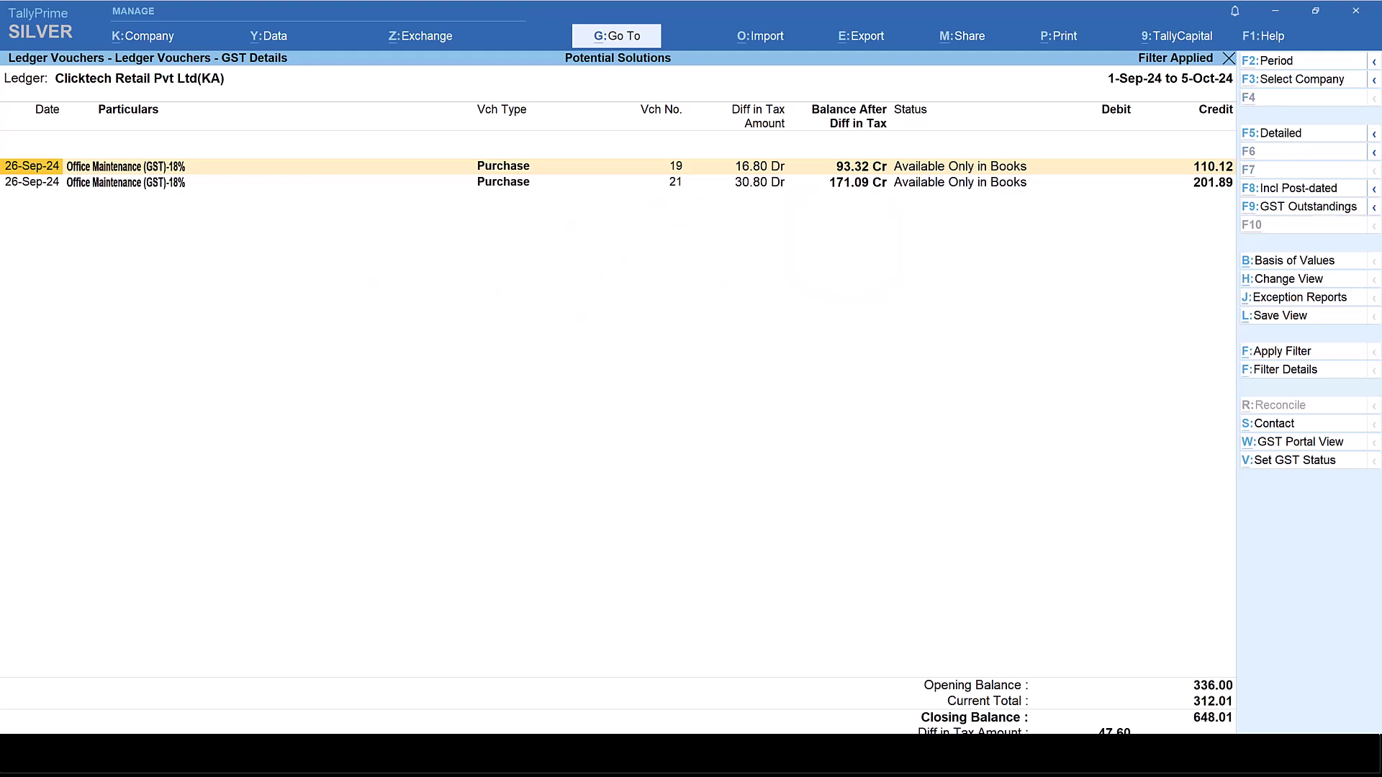
key("alt+F2")
key("Return")
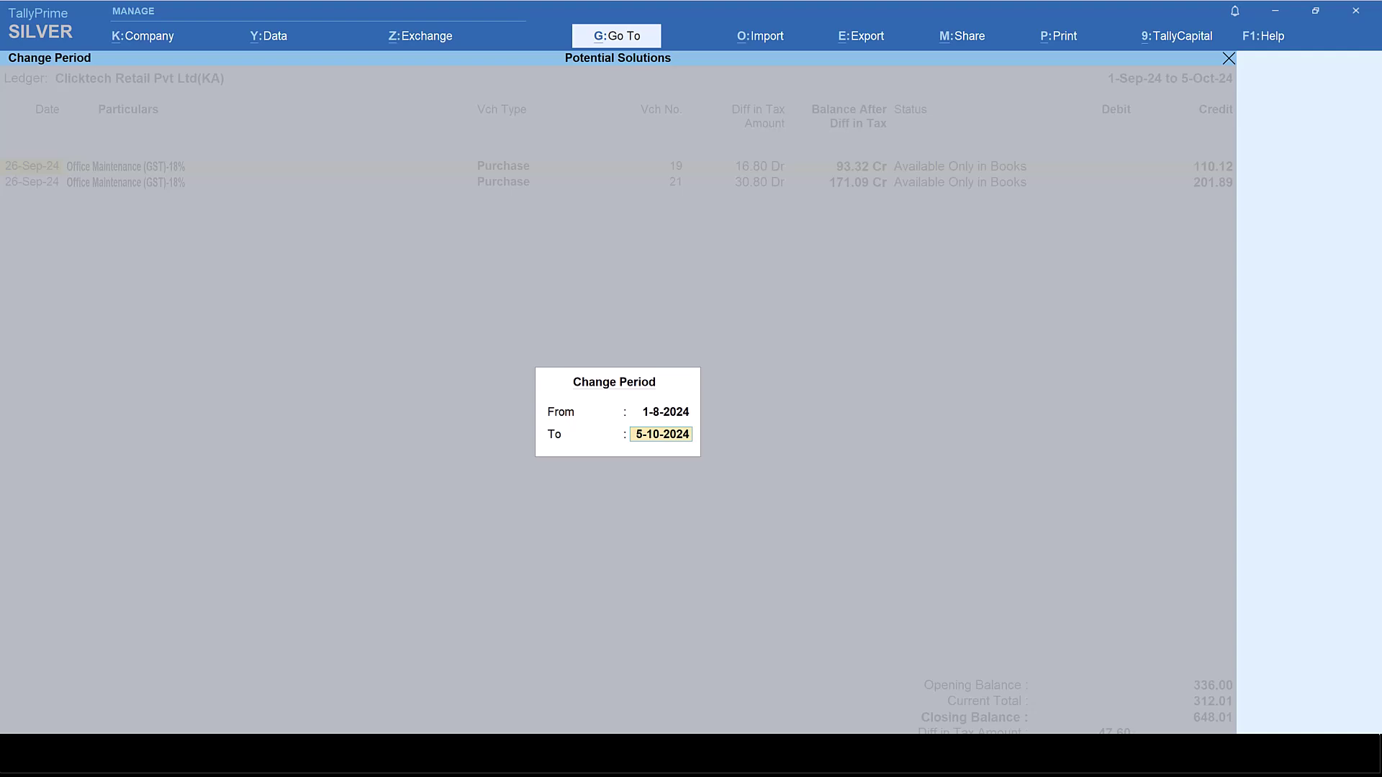
key("Return")
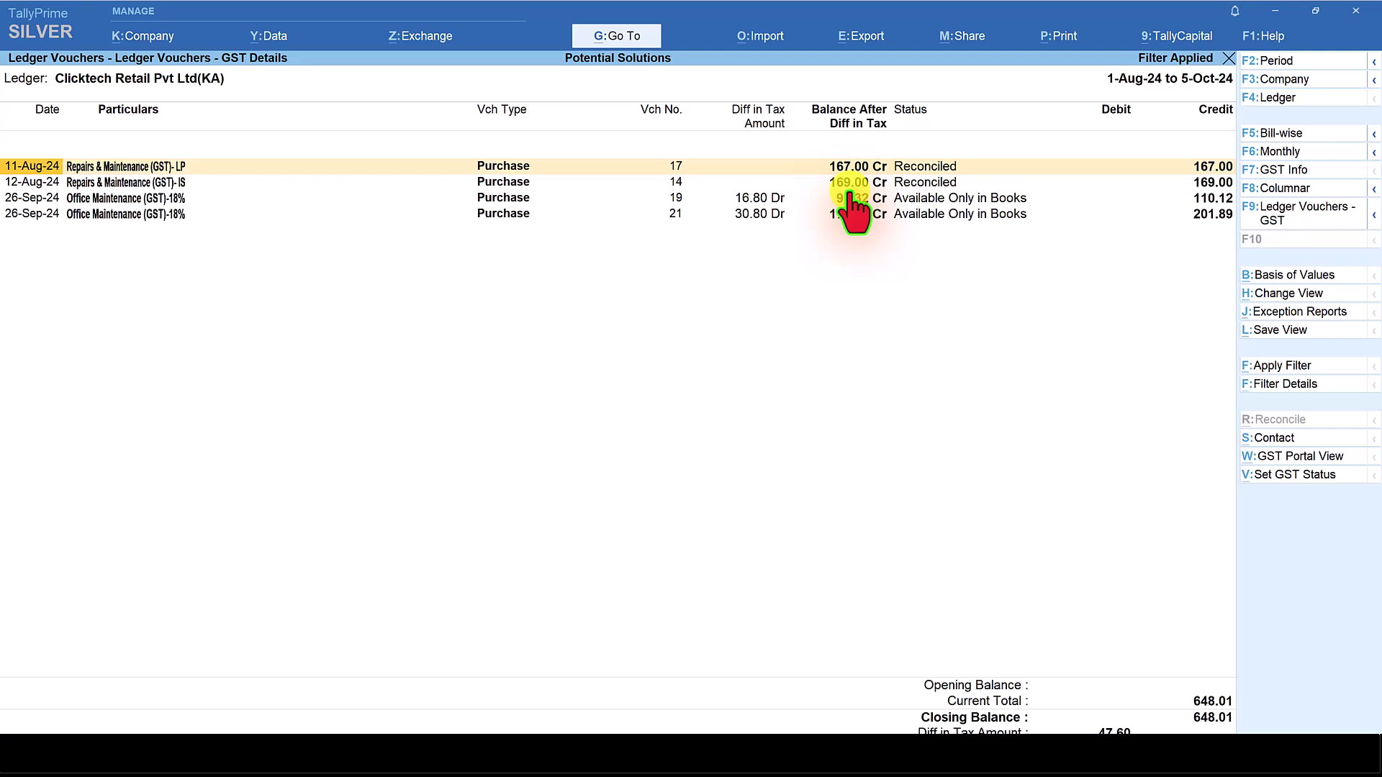
Step: Turn on Show breakup of Books & Portal Amounts and Show Available Only on Portal
key("F12")
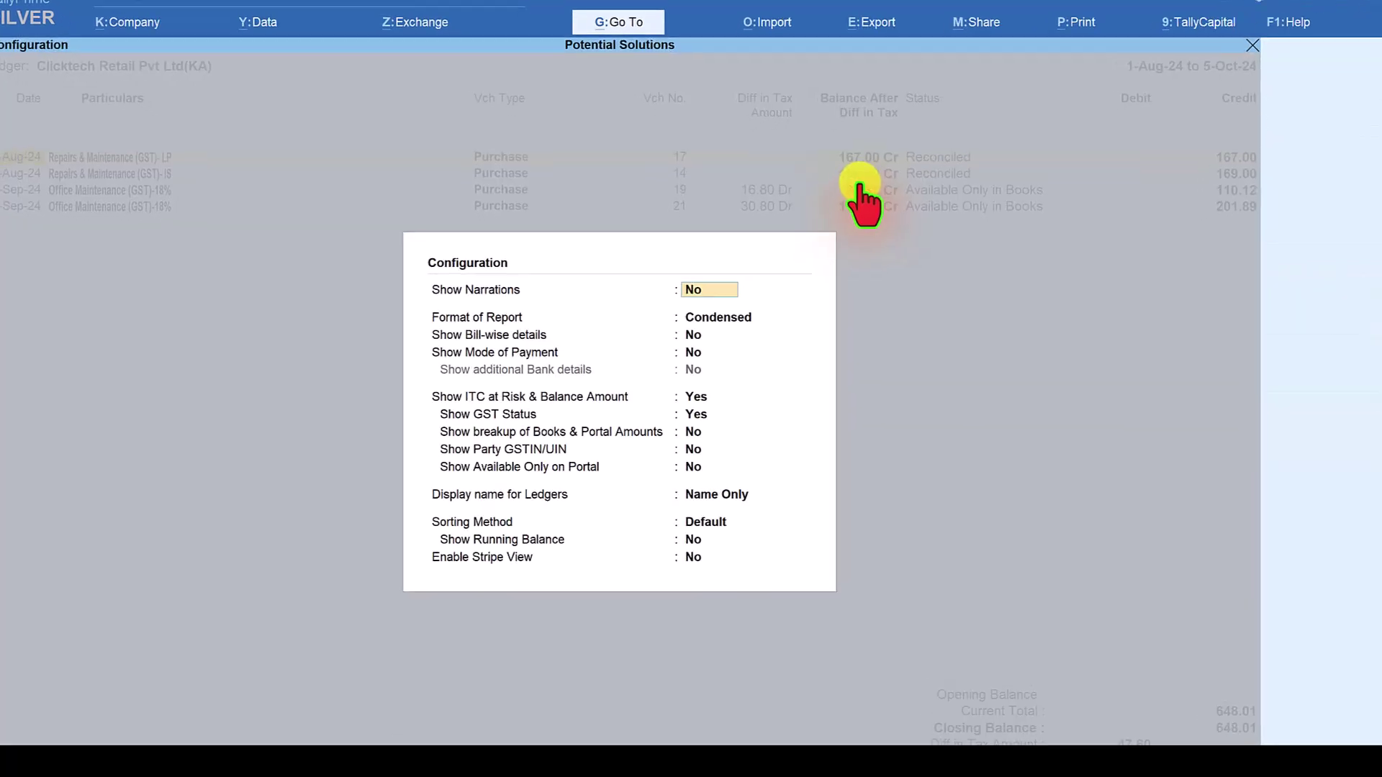
key("Down")
key("Down")
key("Down")
key("Down")
key("Down")
key("Down")
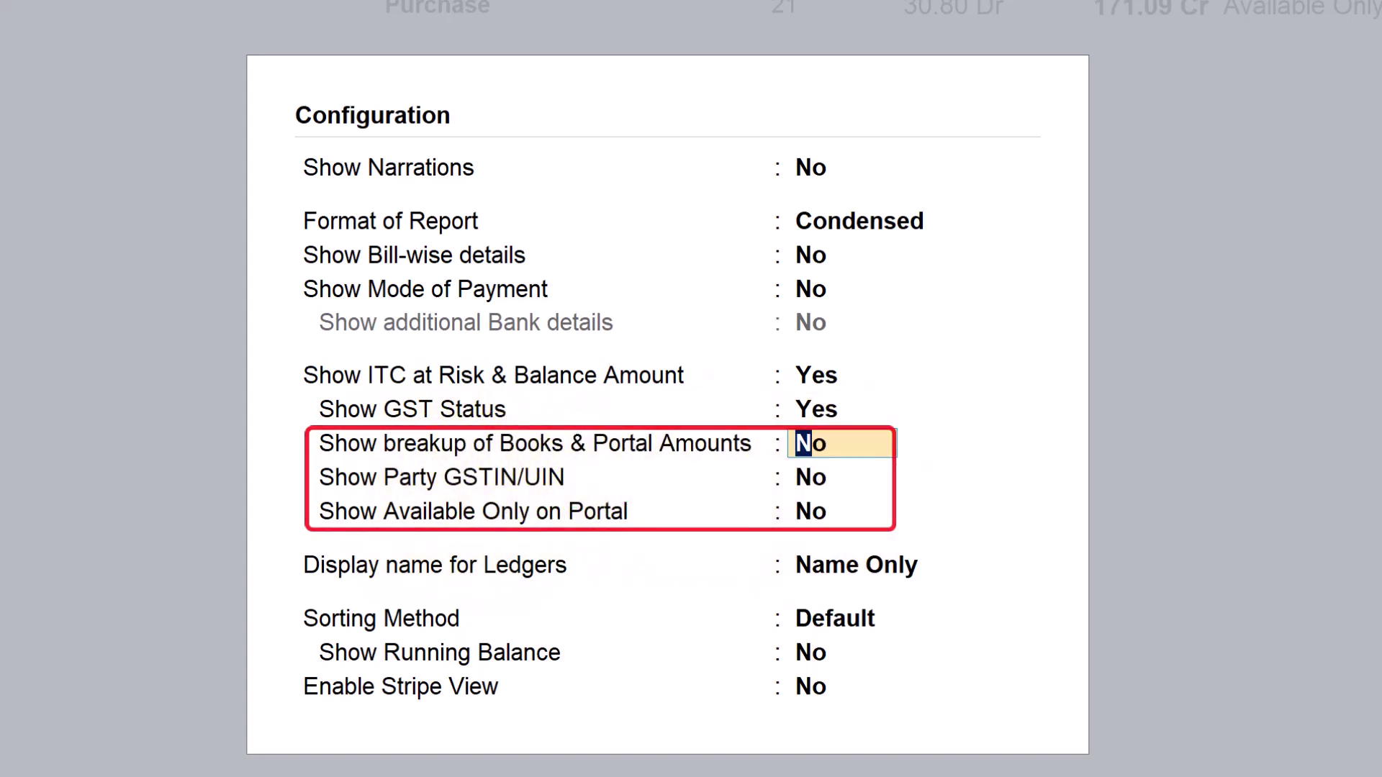
key("y")
key("Return")
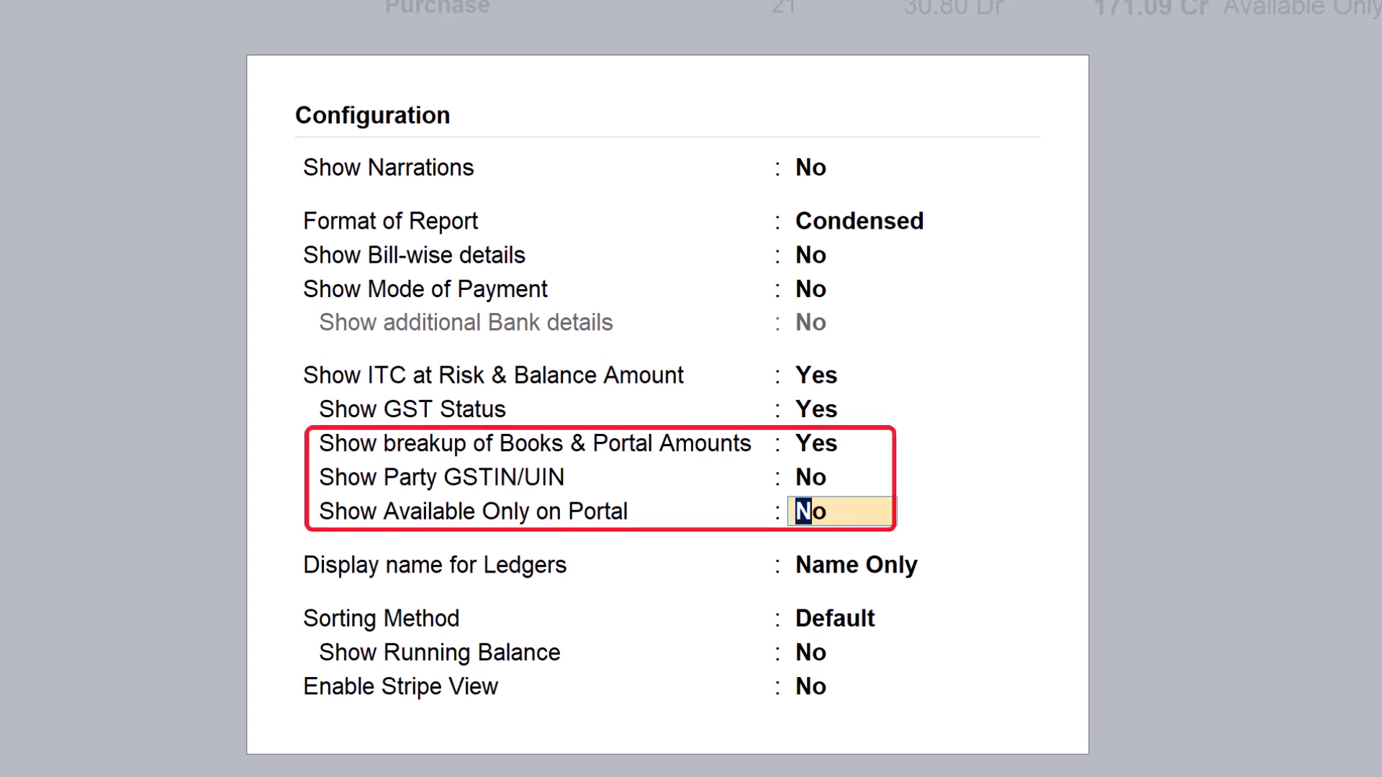
key("y")
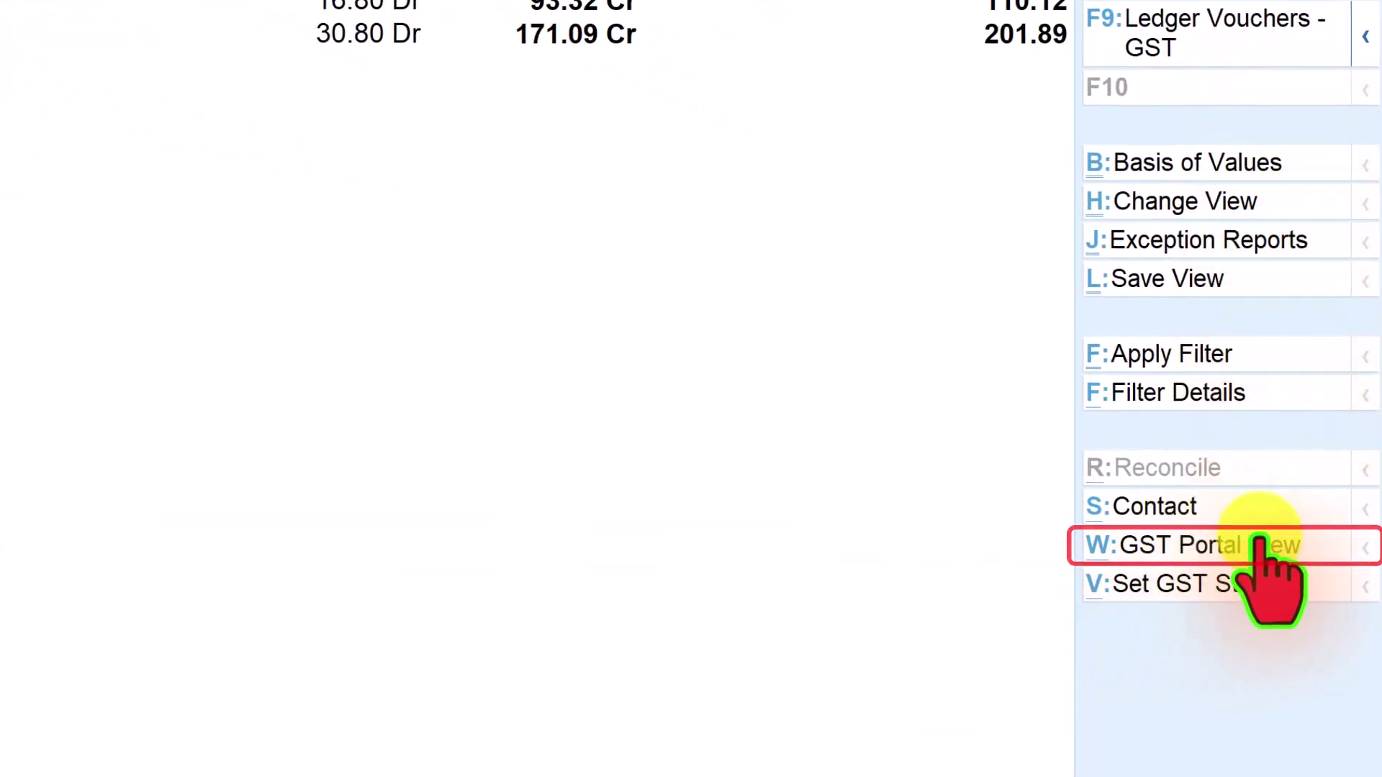
Step: Display the 11-Aug-24 invoice's GST Portal View with portal values beside book values
left_click(1235, 544)
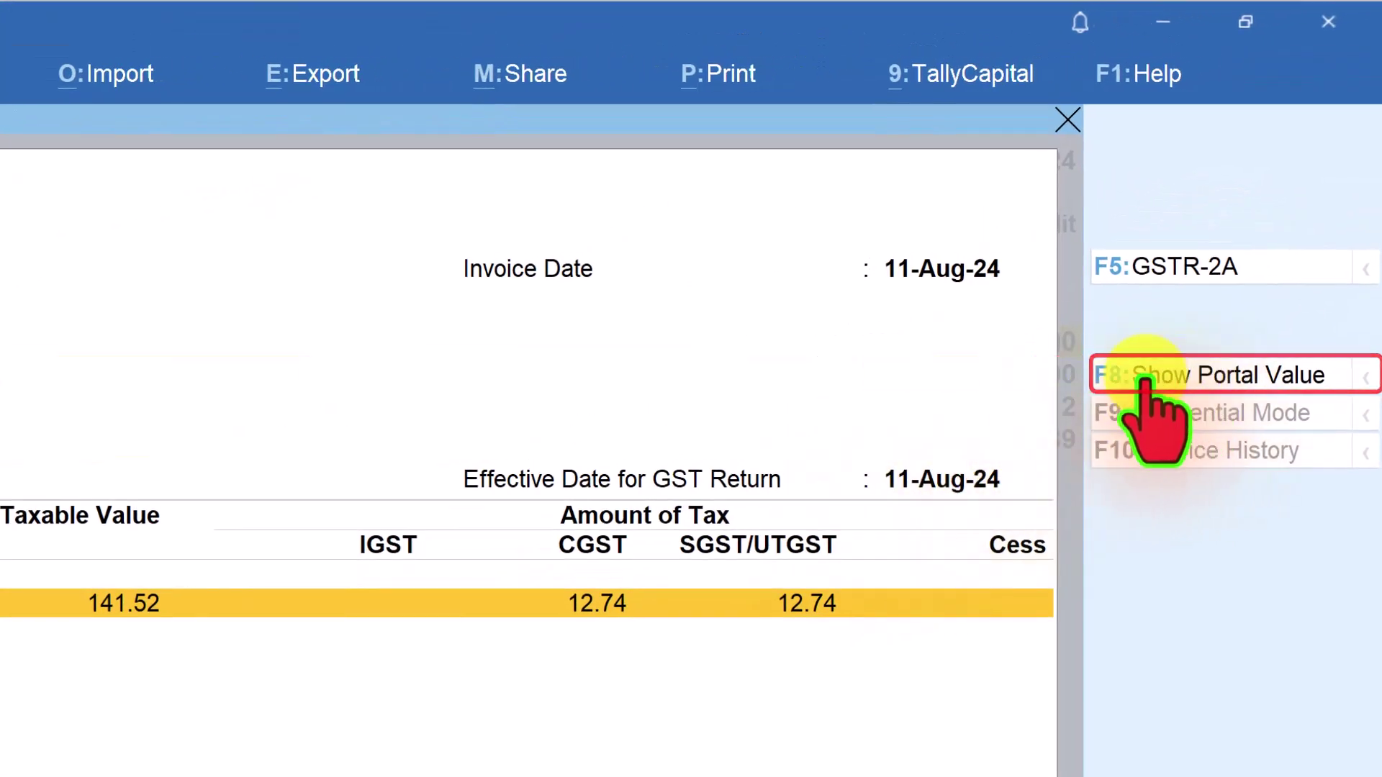
left_click(1238, 376)
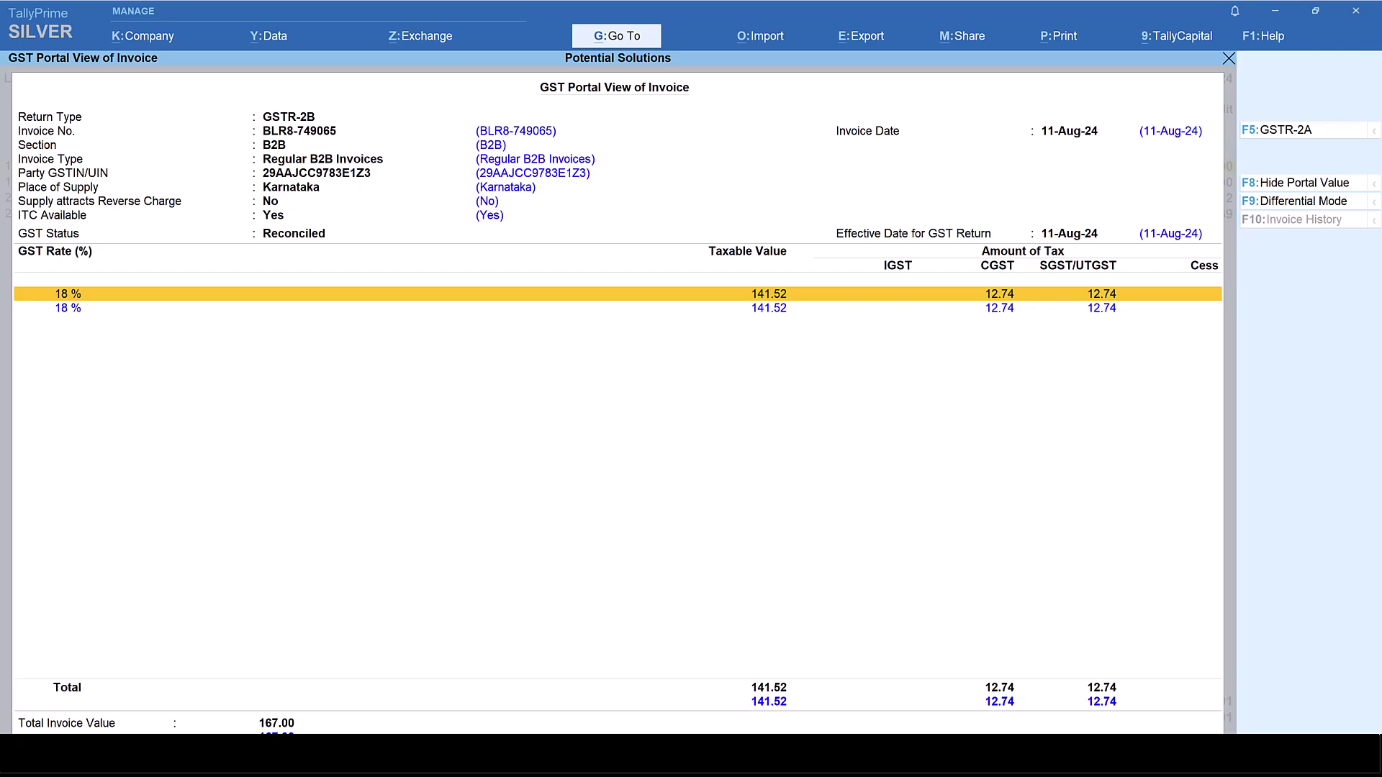
Step: Close the GST Portal View and bring up the GST details of the Clicktech Retail invoice
key("Escape")
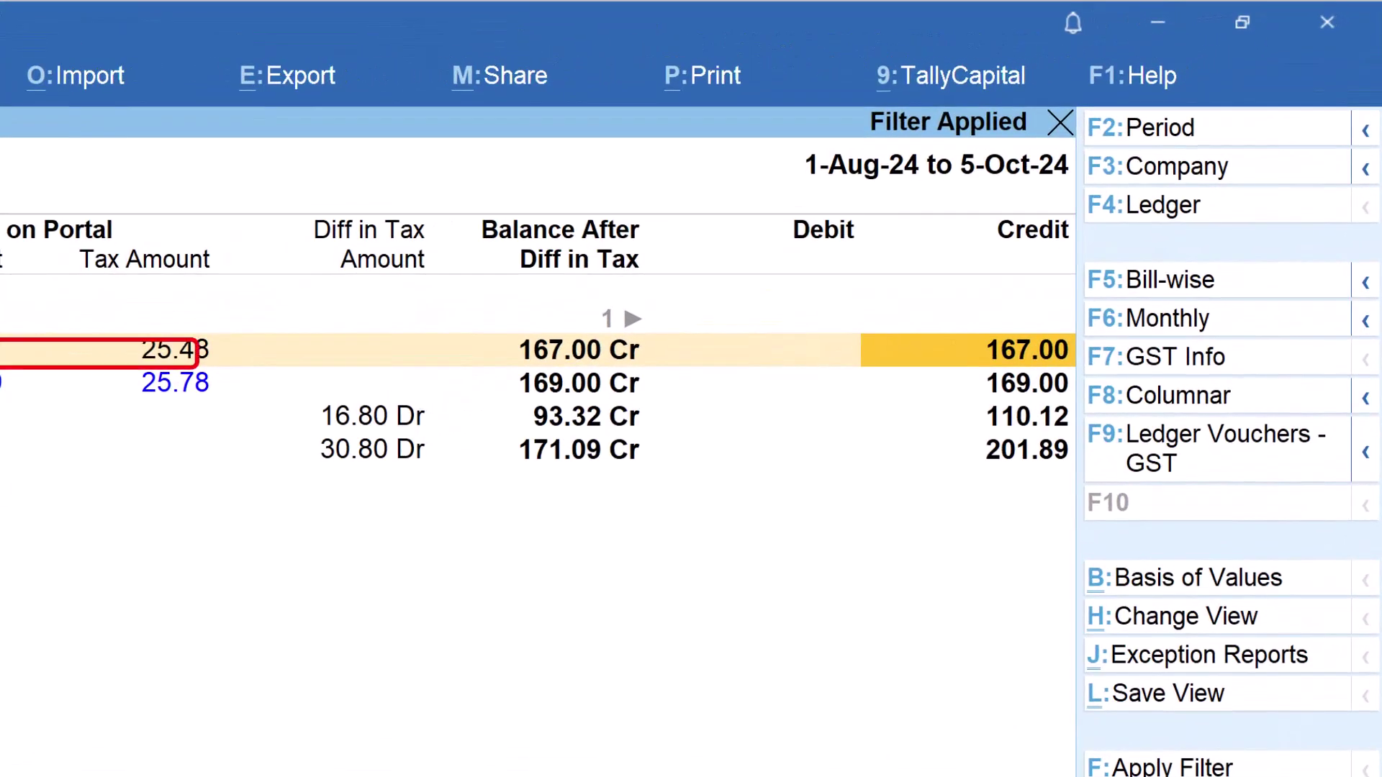
left_click(1199, 357)
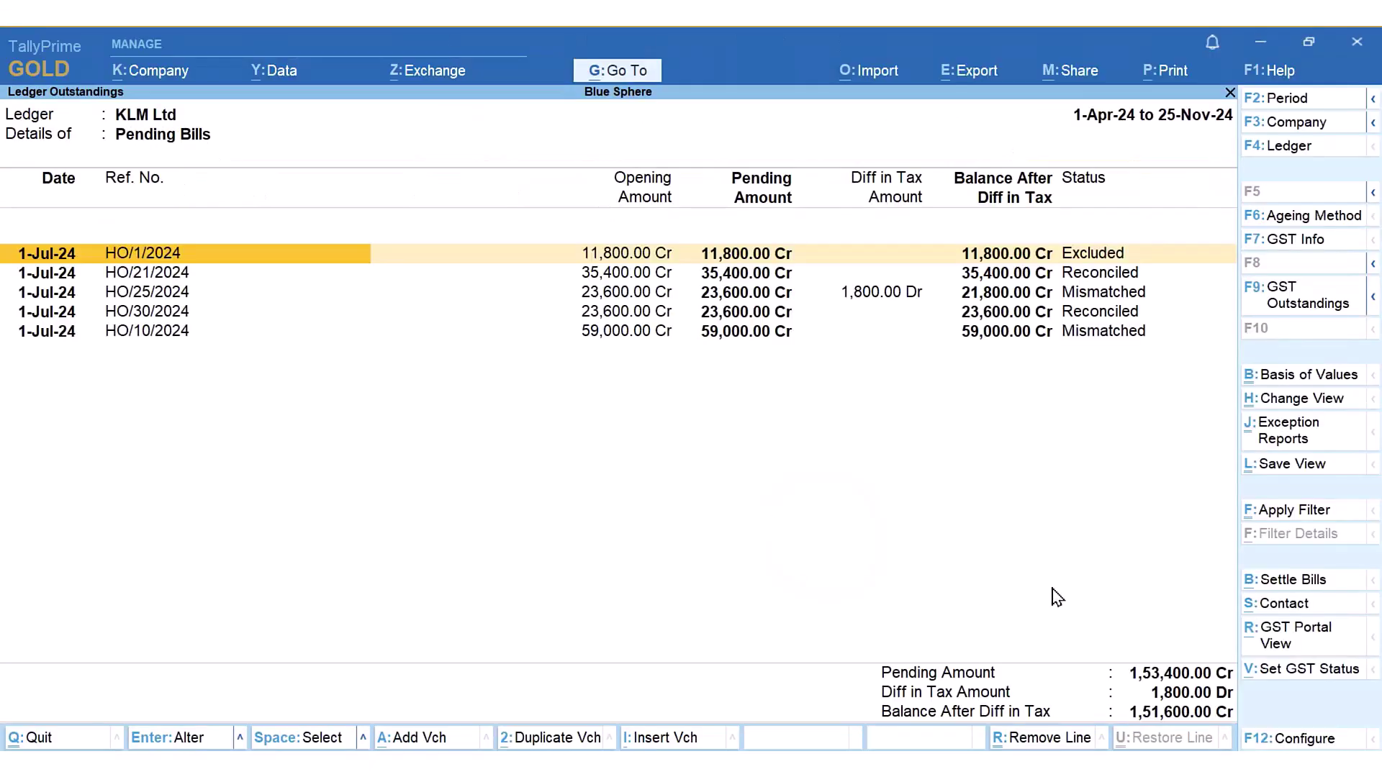
left_click(843, 293)
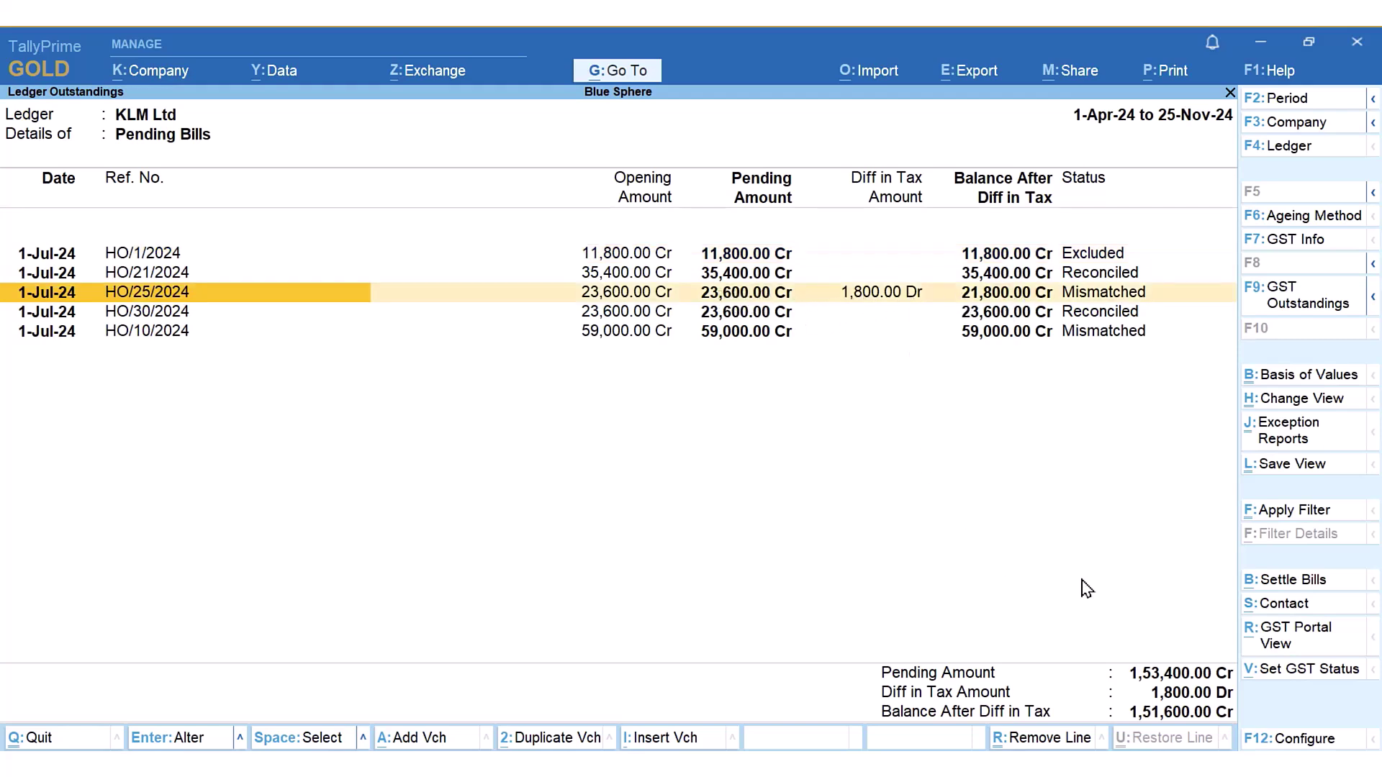
left_click(1307, 586)
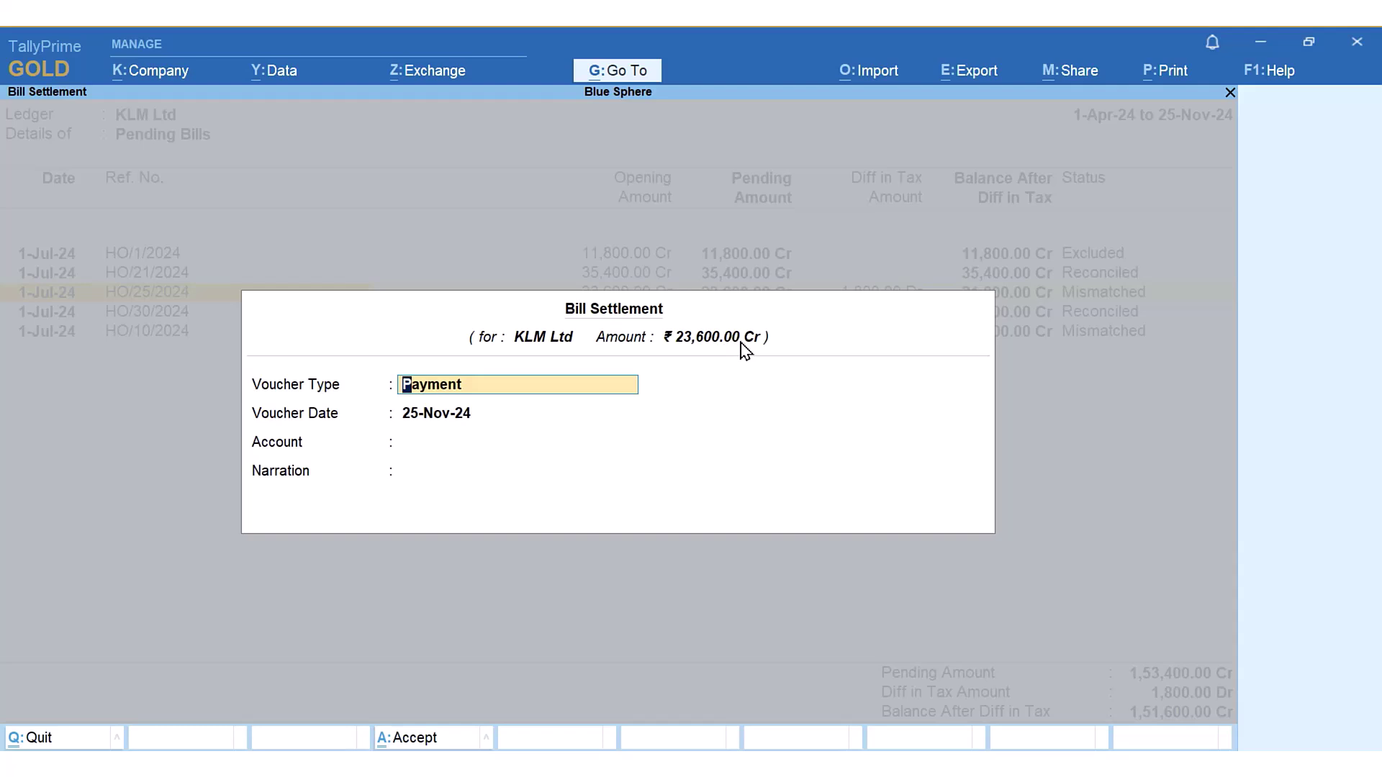
key("BackSpace")
key("Escape")
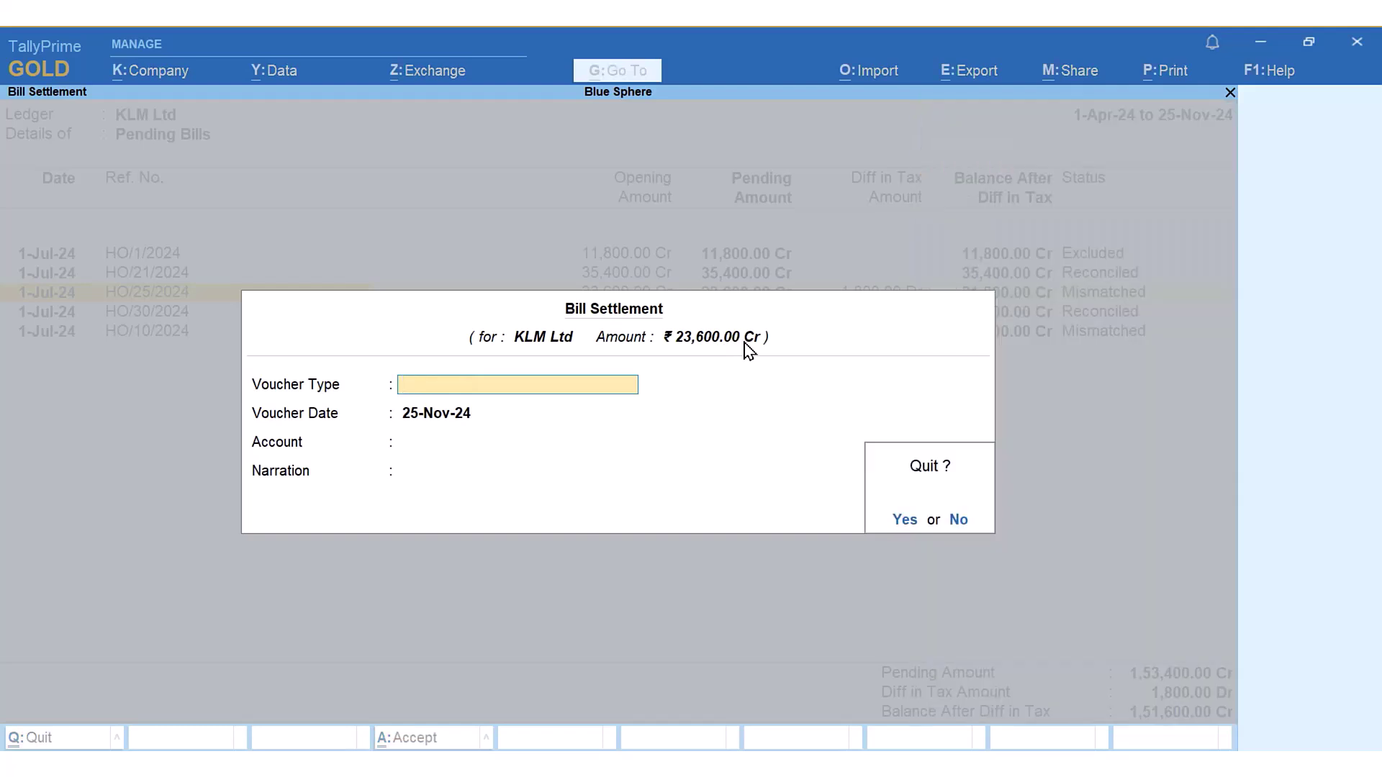
key("y")
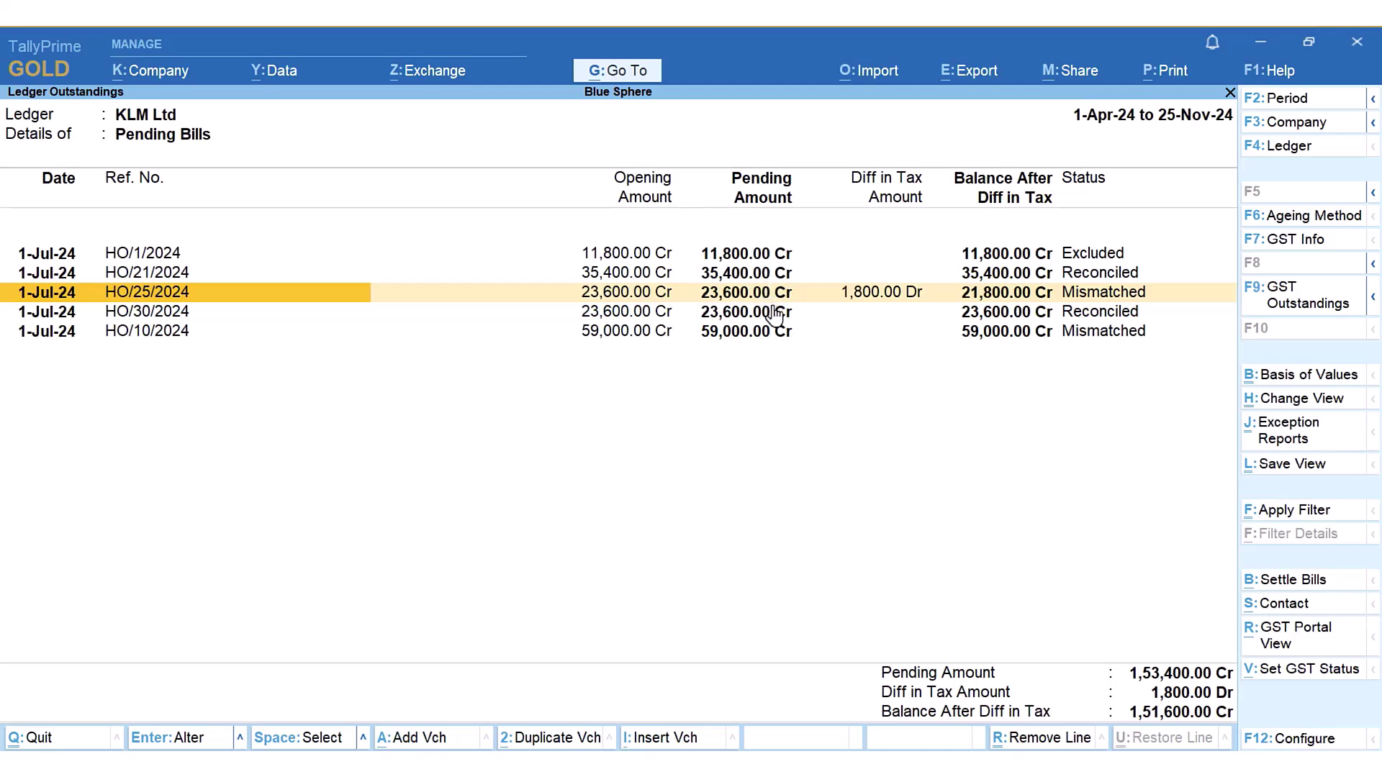
Step: Set Settle Bills as per Difference in Amount to Yes, then settle KLM Ltd's mismatched bill
left_click(1272, 741)
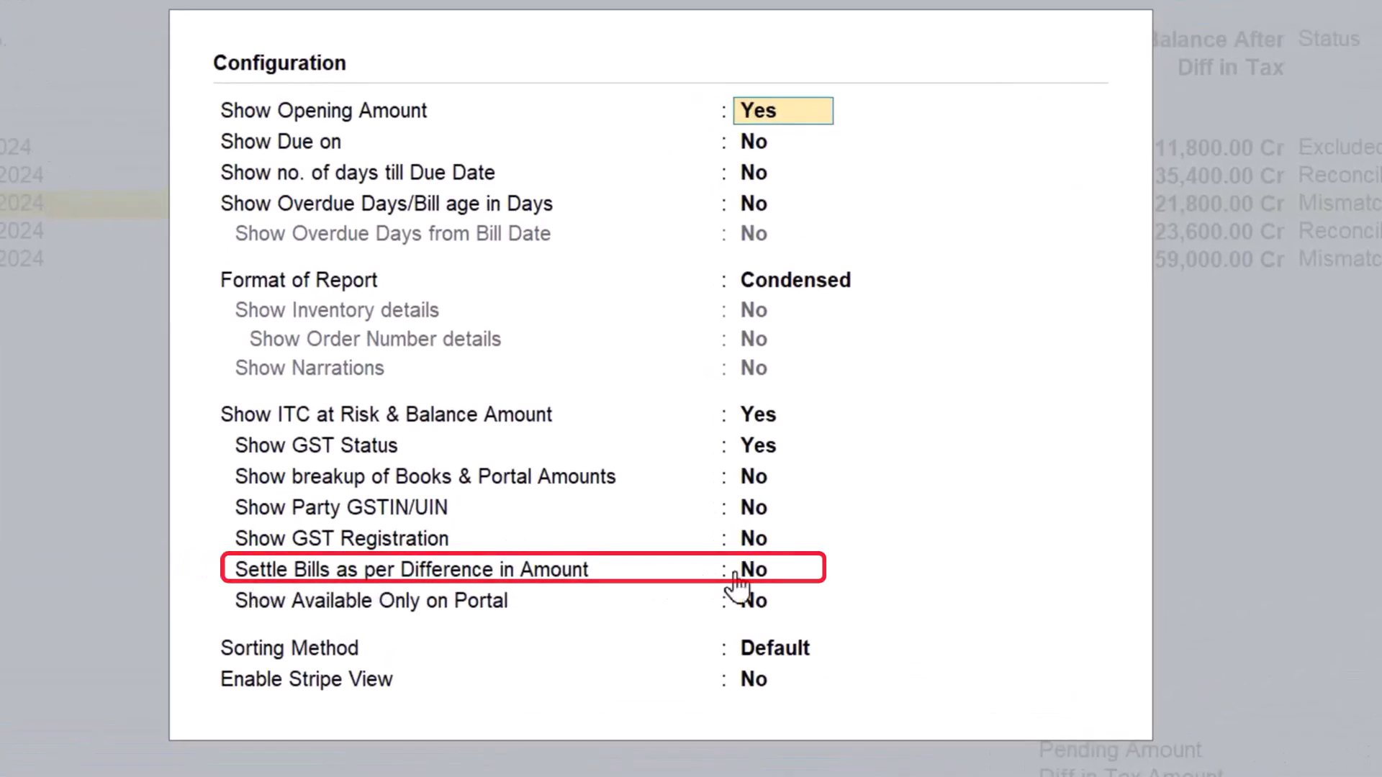
left_click(771, 572)
type("Y")
key("Return")
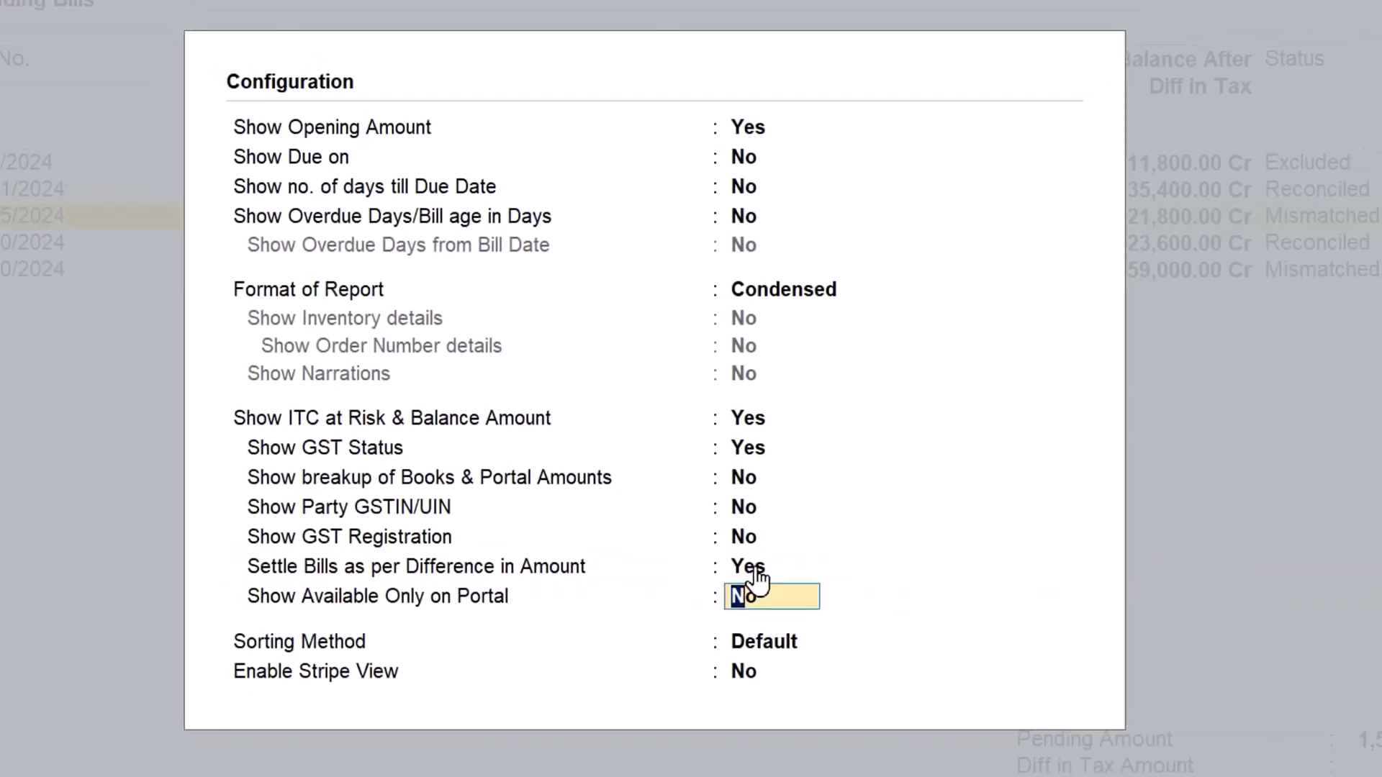
key("ctrl+a")
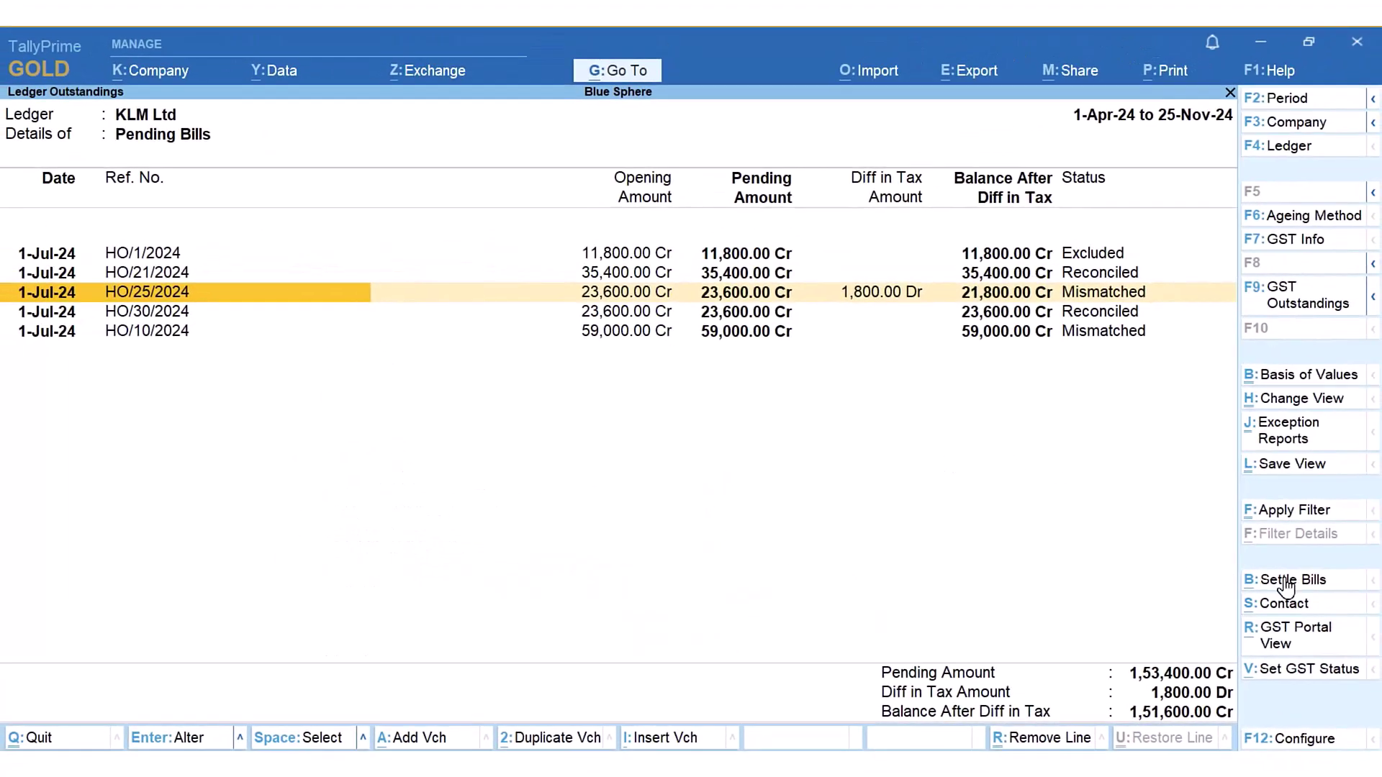
left_click(1287, 585)
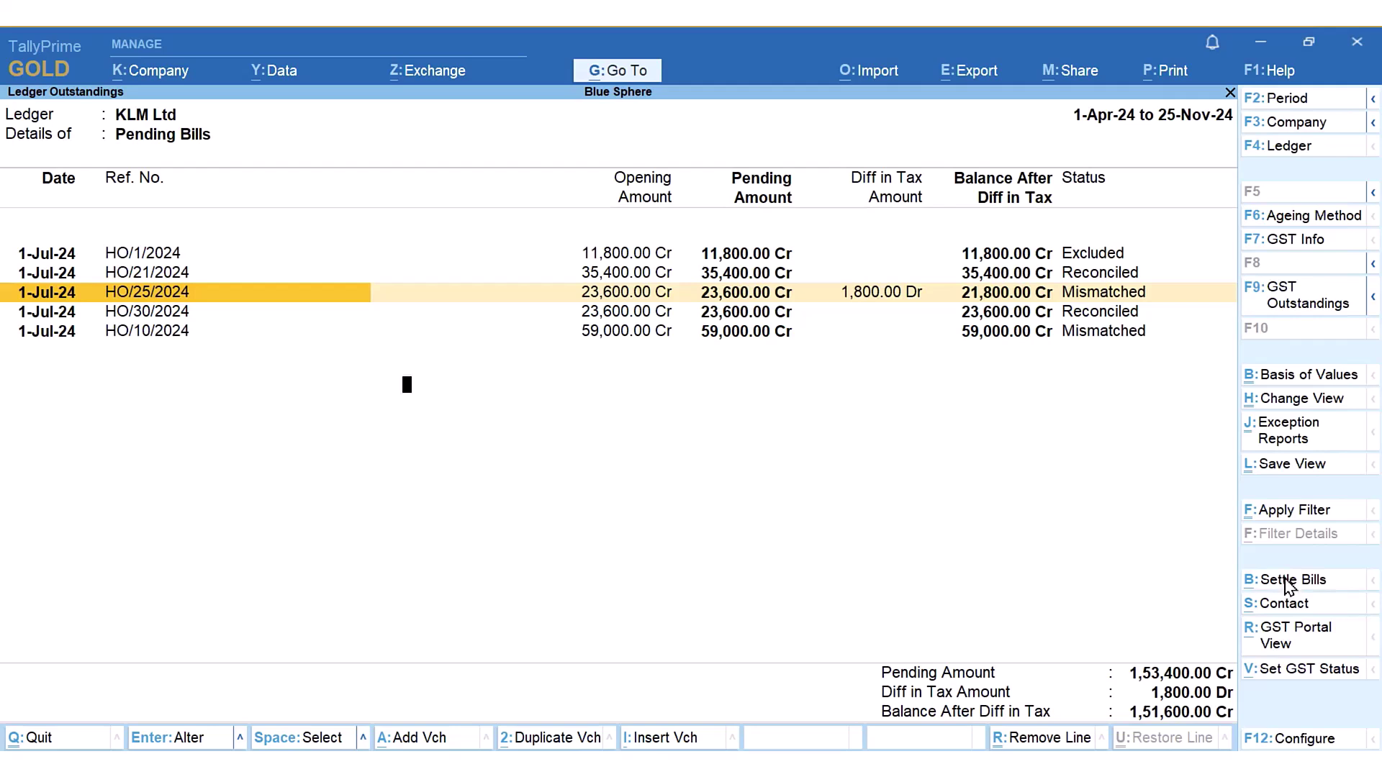